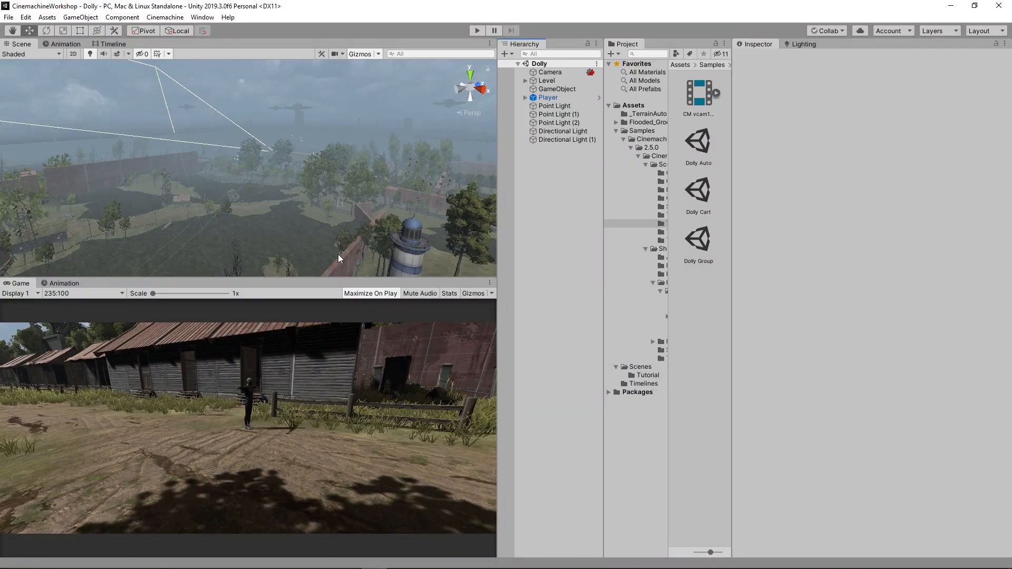
- Select the Player character and frame it in the scene view to examine it from the front
right_drag(272, 142, 327, 147)
alt+drag(327, 147, 248, 168)
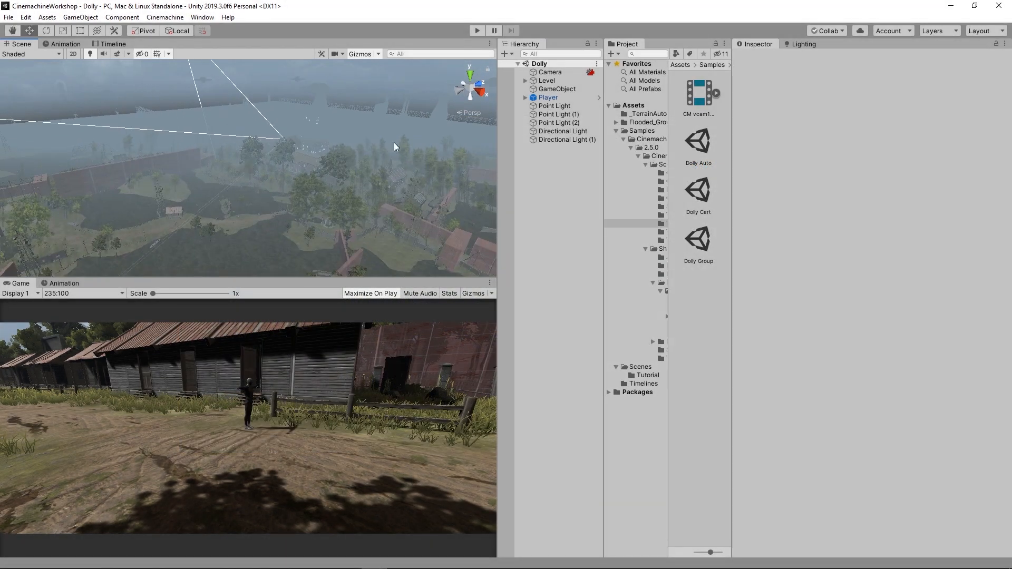
click(545, 99)
key(f)
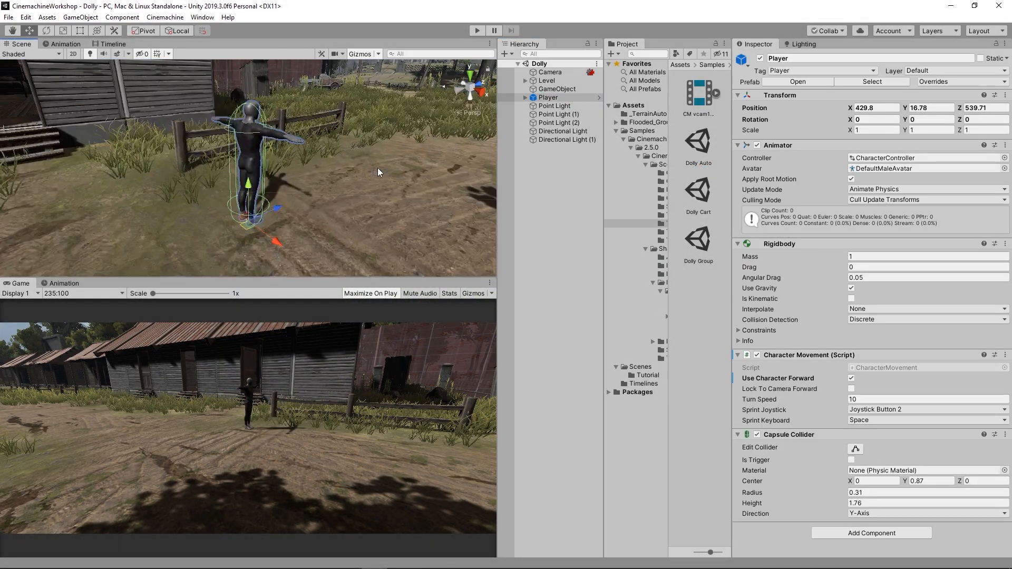
alt+drag(356, 190, 174, 218)
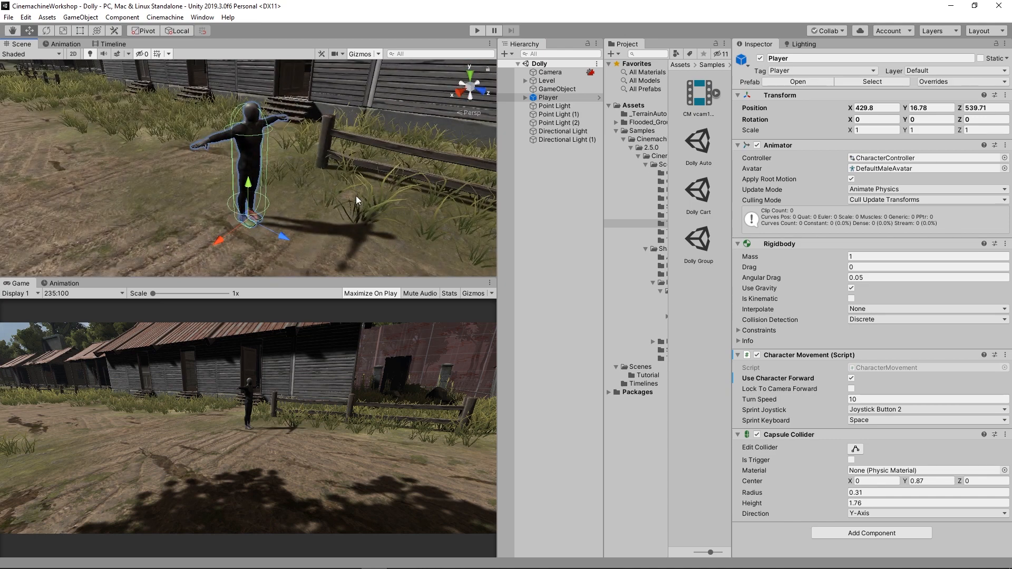
- Play the scene, run the character to one side and back to test its movement, and stop playback
click(478, 31)
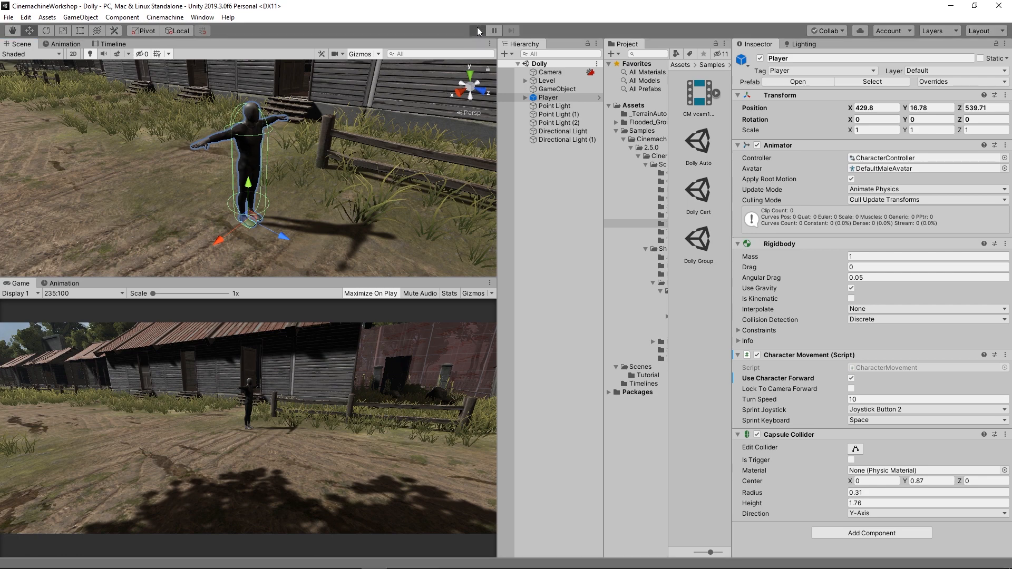
key(d)
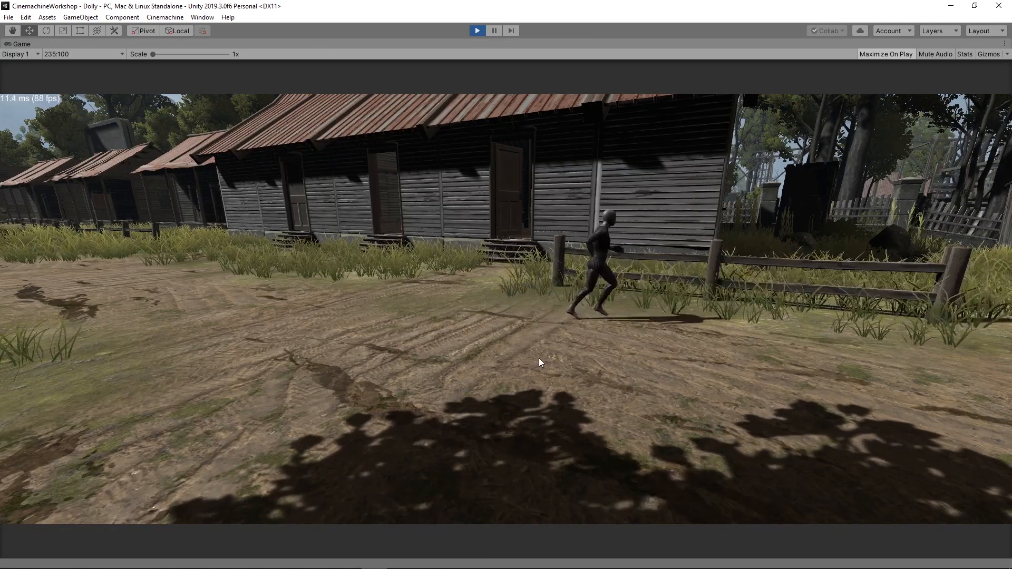
key(a)
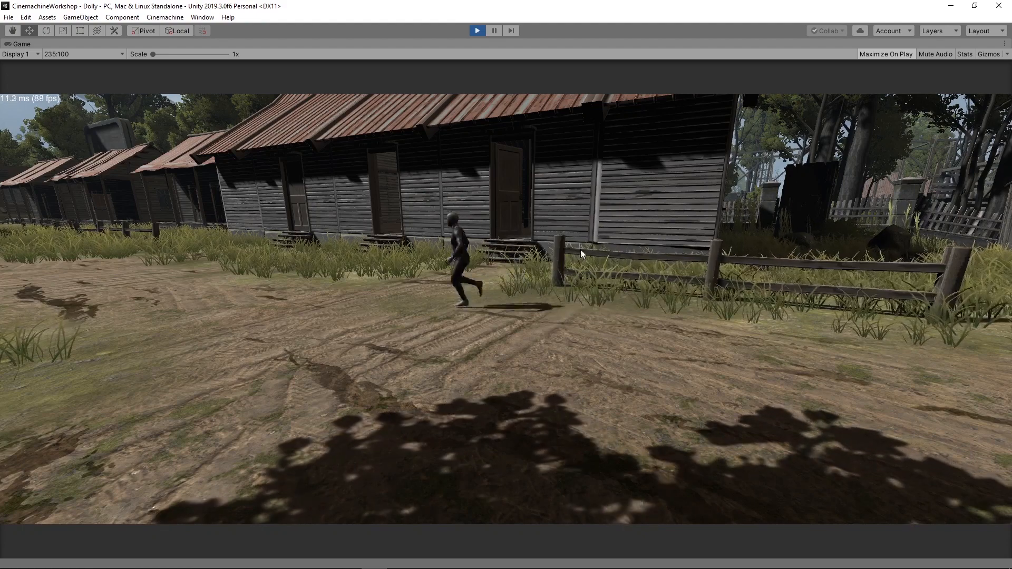
click(478, 31)
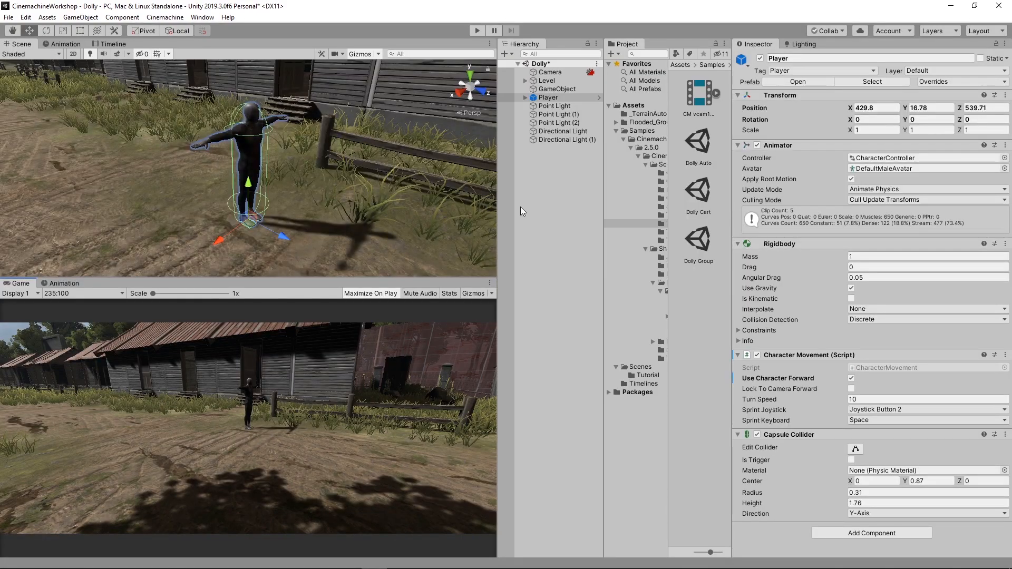
- Create a Cinemachine dolly camera with track and inspect the new virtual camera's settings
click(164, 17)
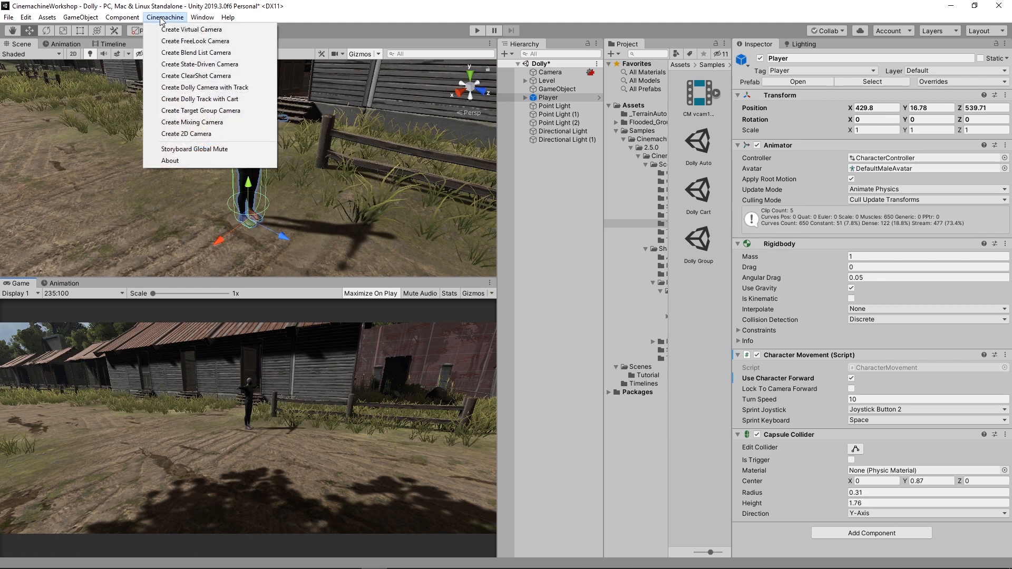
click(260, 87)
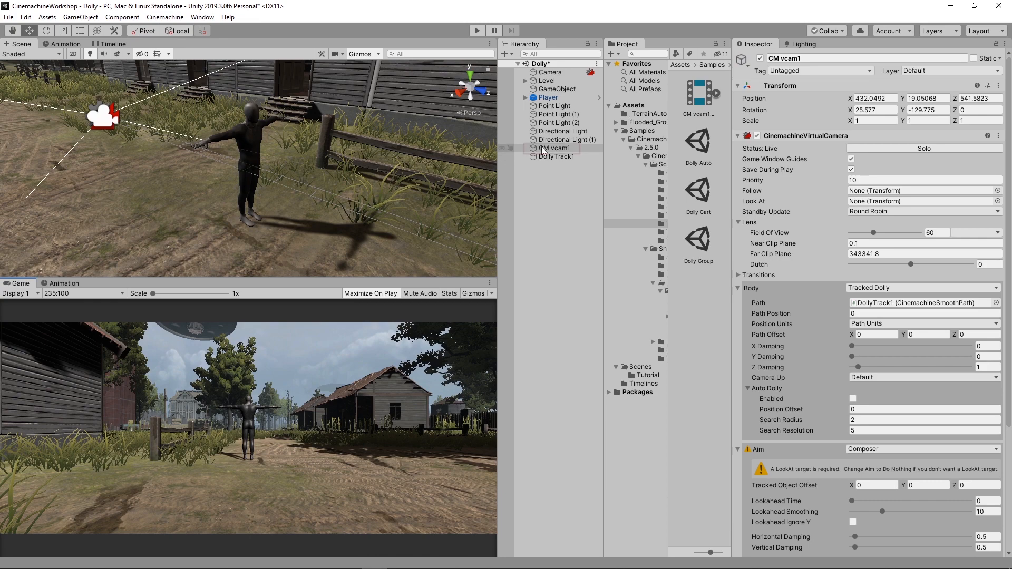
click(577, 150)
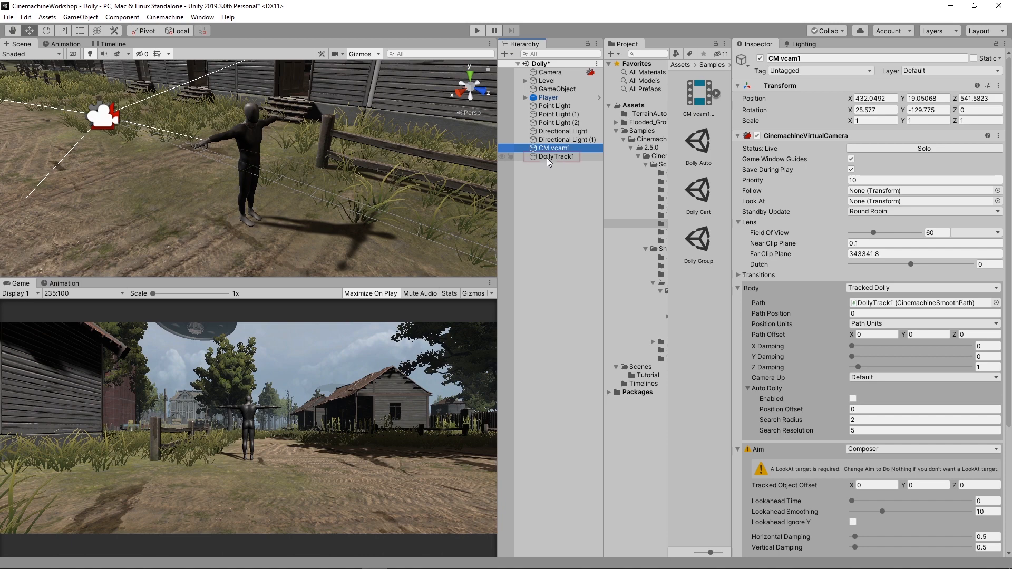
- Move the whole dolly track up and along the house, to about Y 19.28 and Z 542.65
click(572, 157)
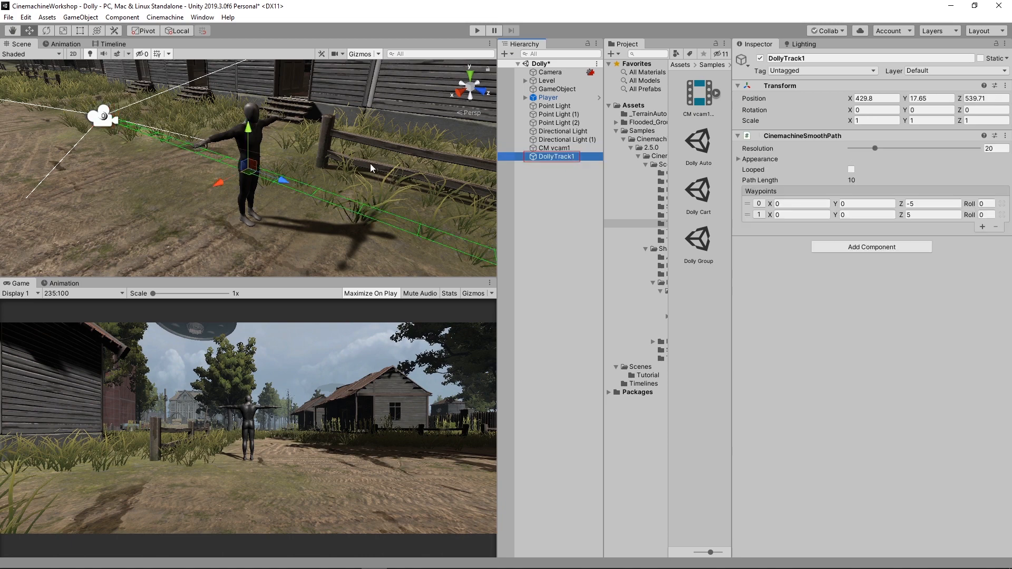
scroll(371, 163, down, 12)
alt+drag(264, 166, 284, 197)
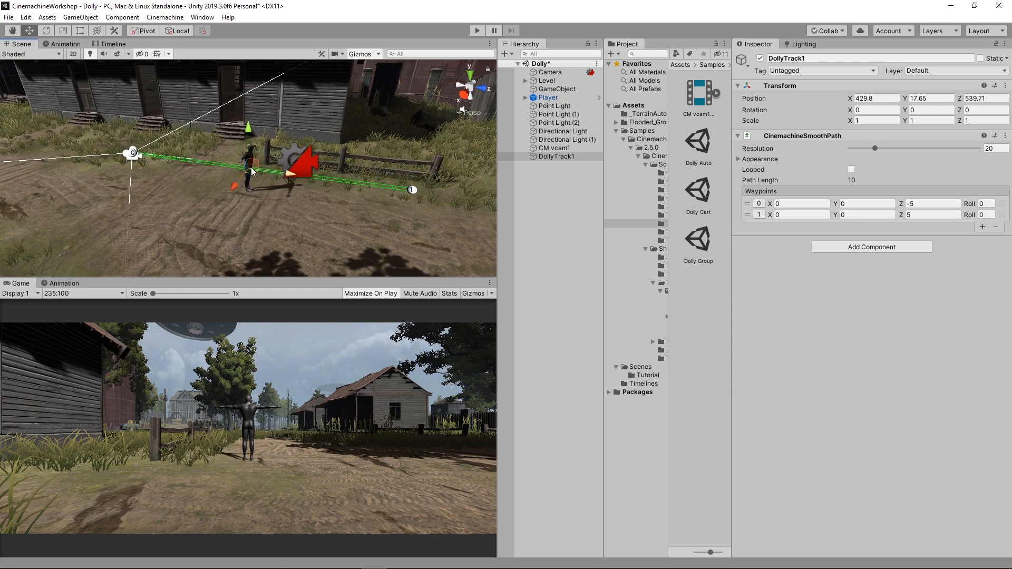
drag(255, 169, 313, 159)
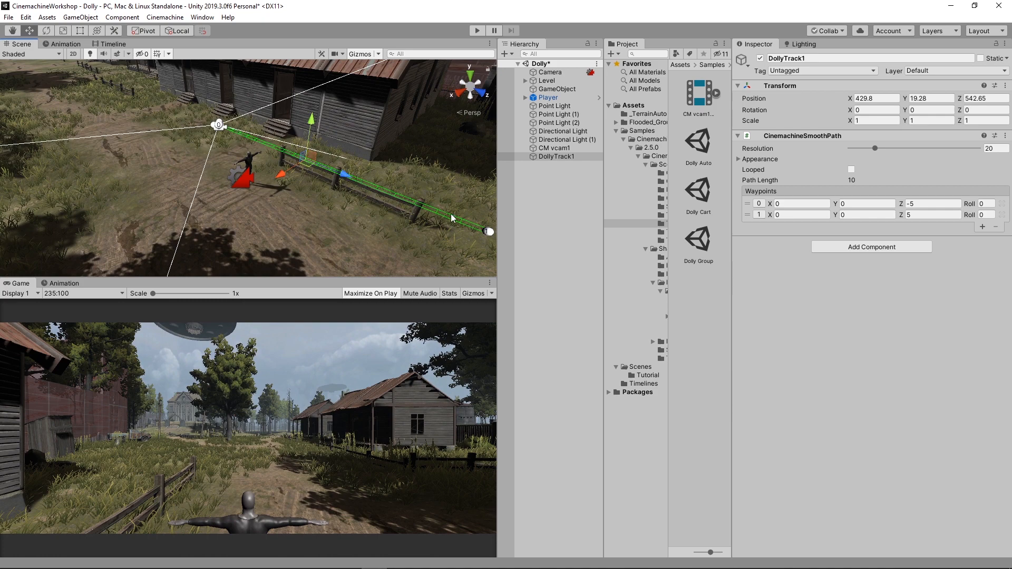
scroll(452, 218, down, 2)
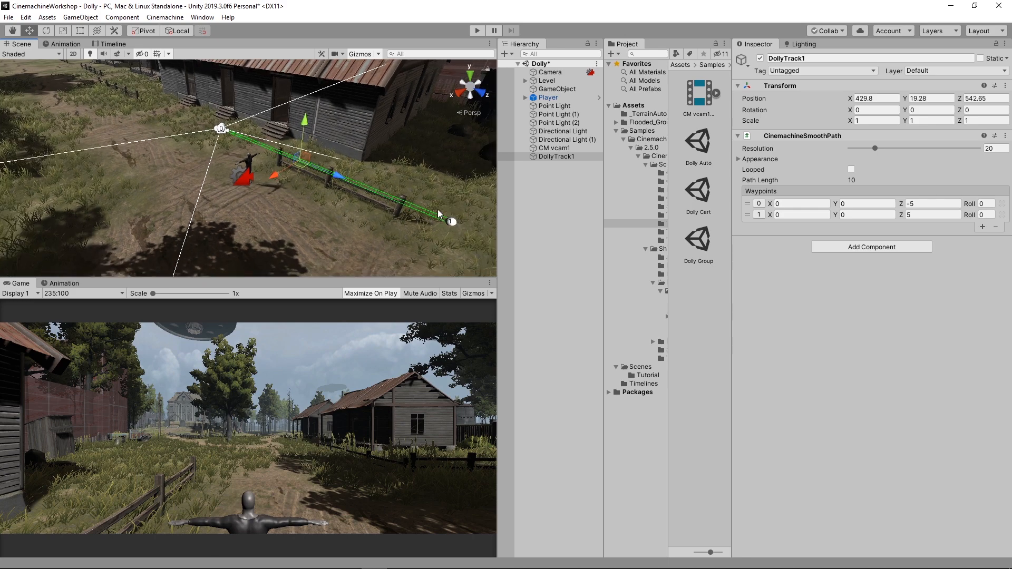
- Move waypoint 0 of the dolly track to about X -2, Z -7 and waypoint 1 to about X -0.66, Z 5.08
click(543, 179)
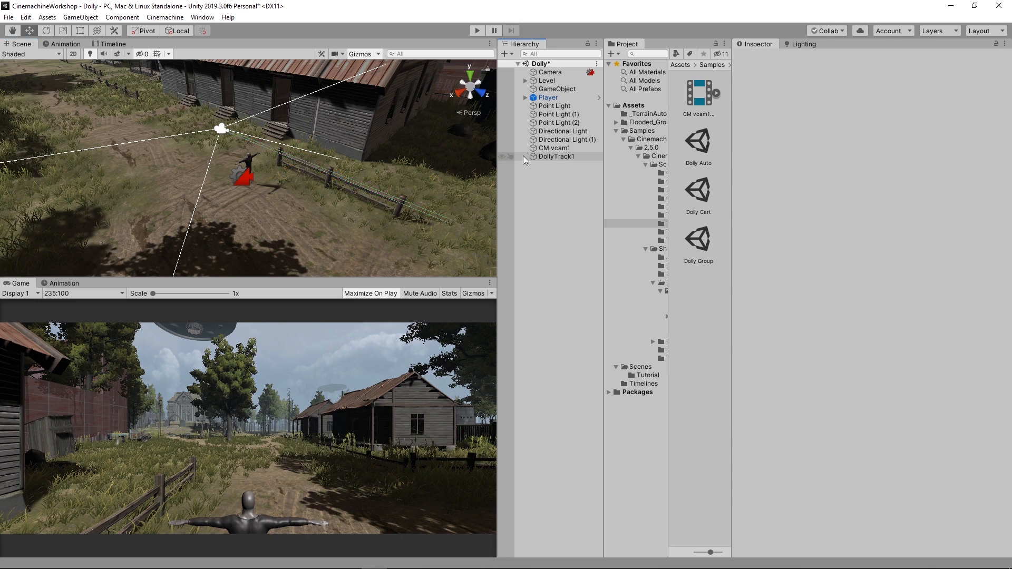
click(561, 156)
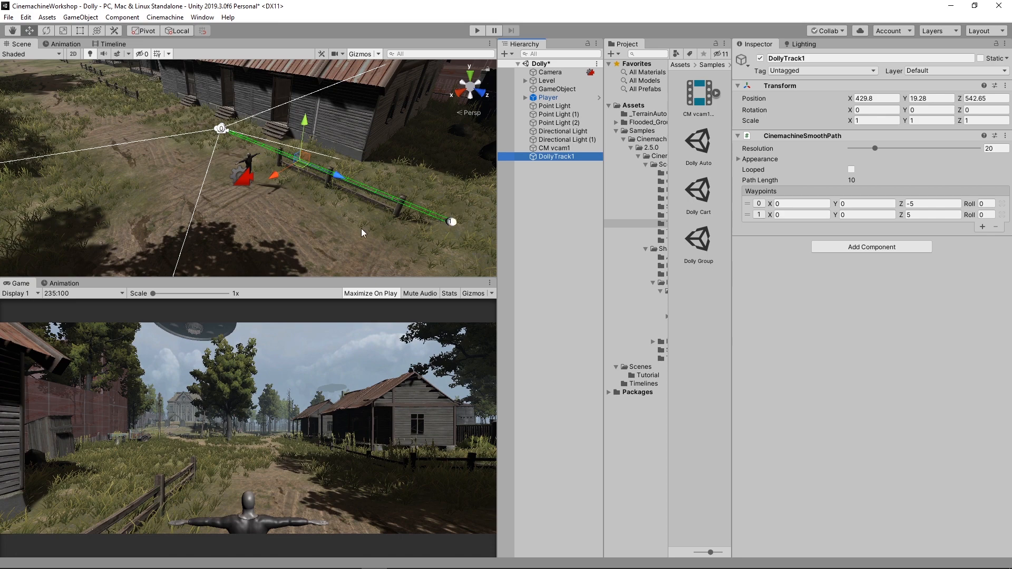
click(220, 130)
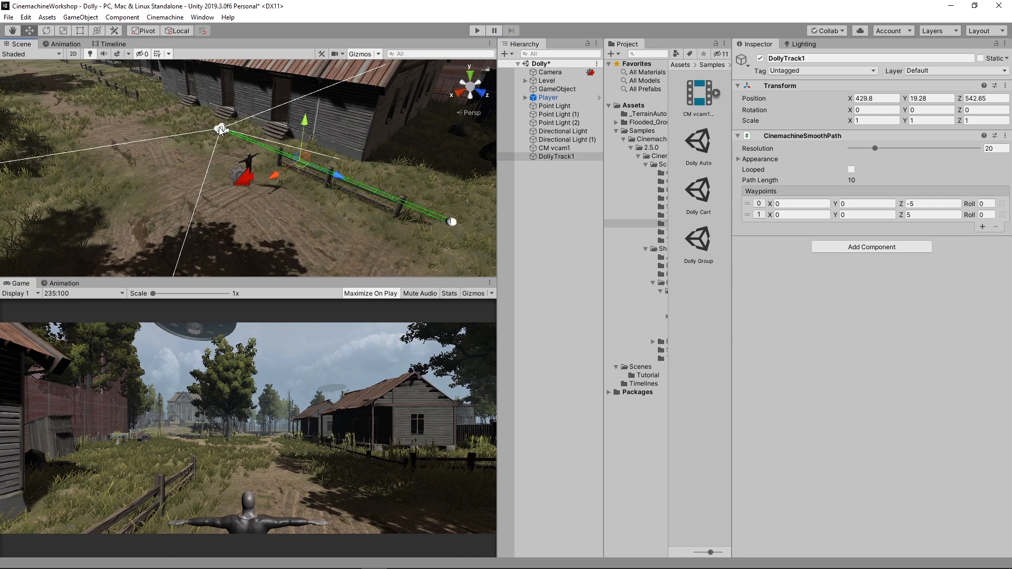
drag(220, 135, 221, 111)
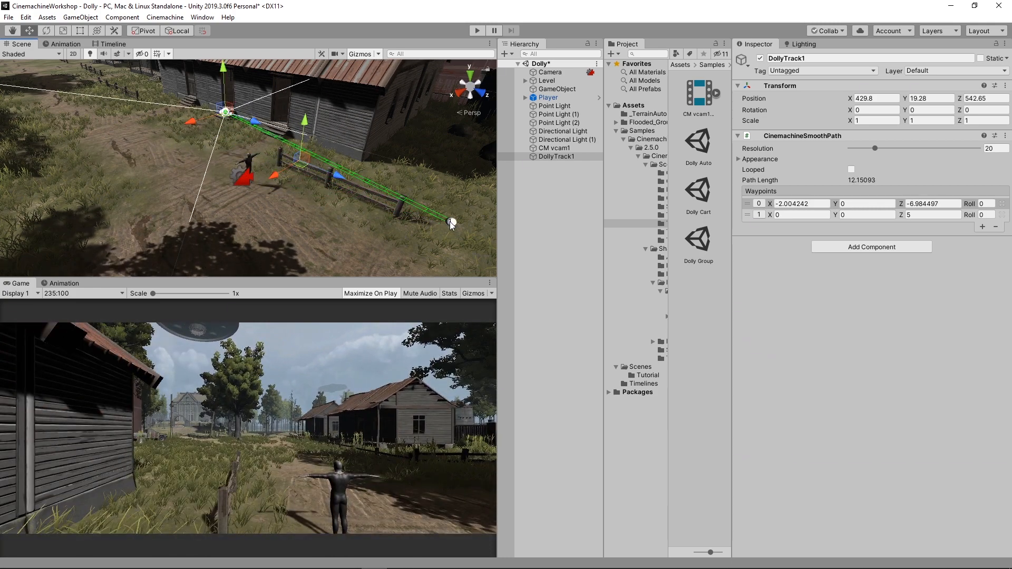
click(450, 222)
drag(446, 224, 454, 214)
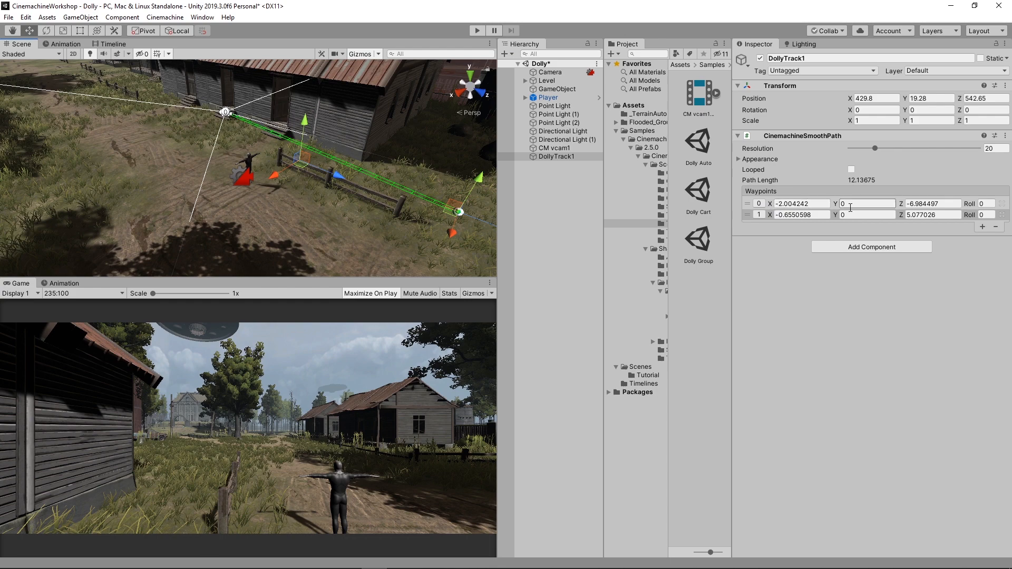
- Set waypoint 0's coordinates to X -4.04, Y 1.52, Z -12.04 and waypoint 1's X to 2.44
click(782, 204)
text(-3.56)
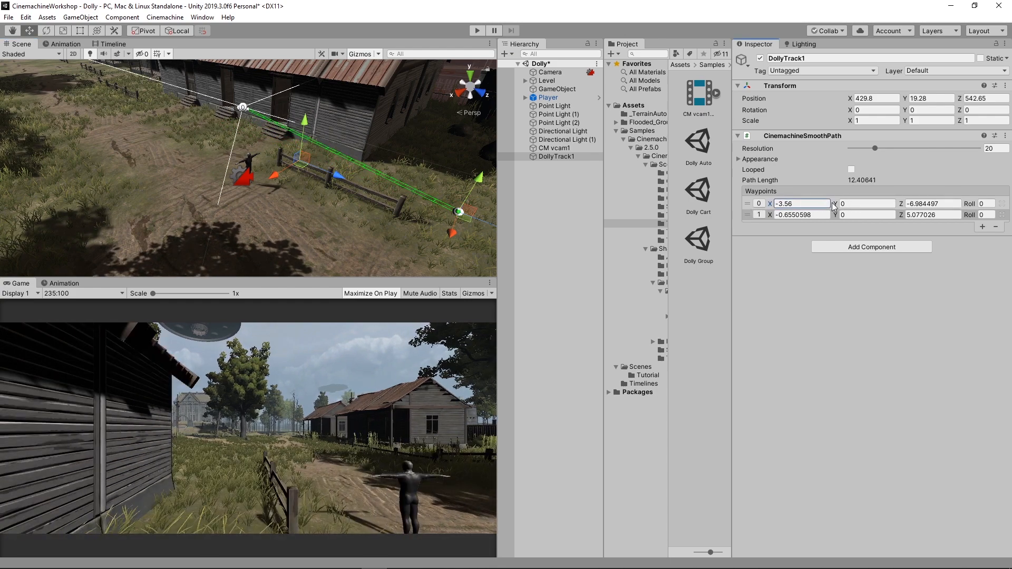
key(Tab)
text(1.52)
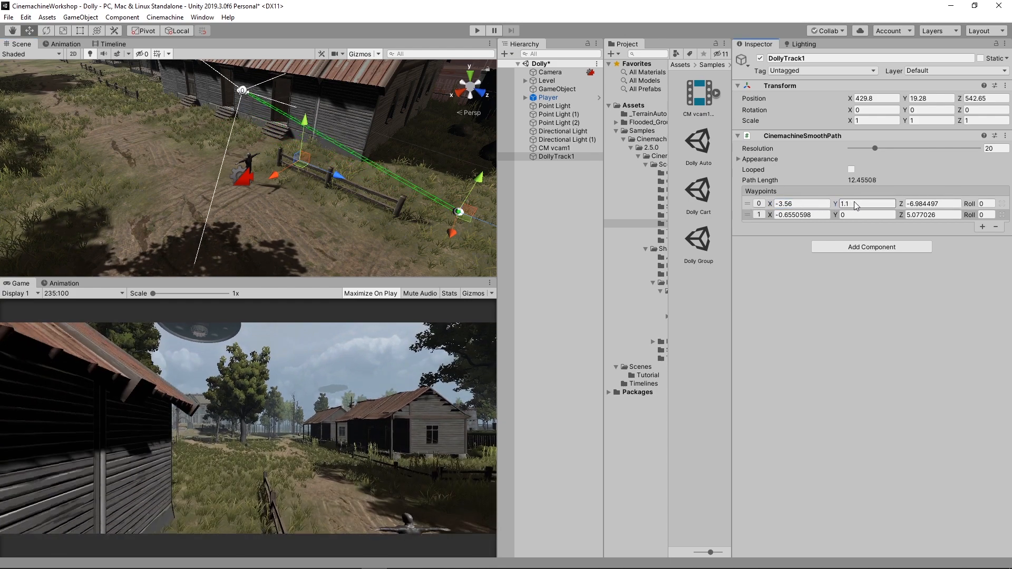
key(Tab)
text(-9.34)
drag(850, 214, 762, 205)
drag(771, 215, 805, 217)
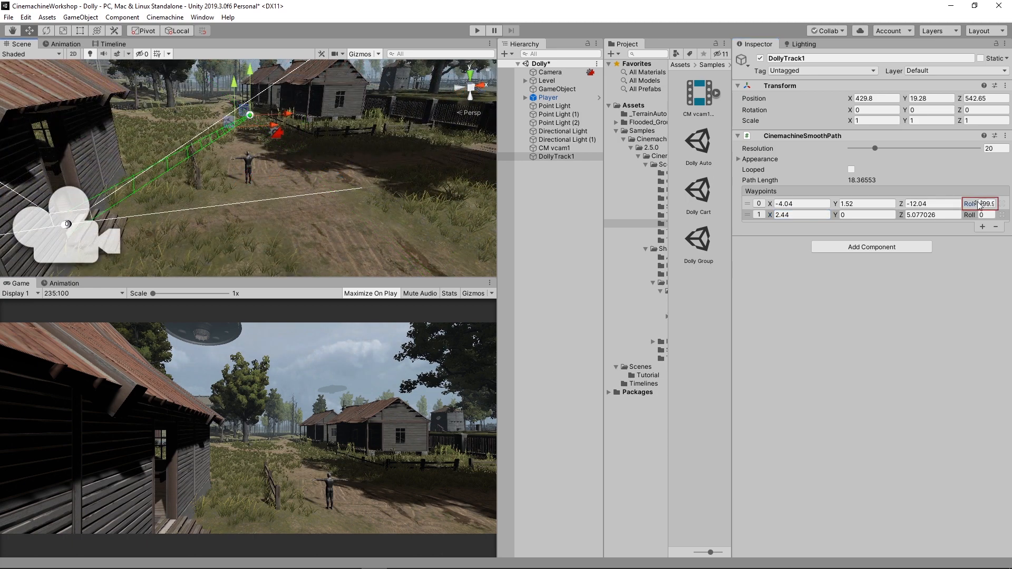
- Try out different roll values on waypoint 0 and reset its roll to 0
drag(978, 205, 675, 222)
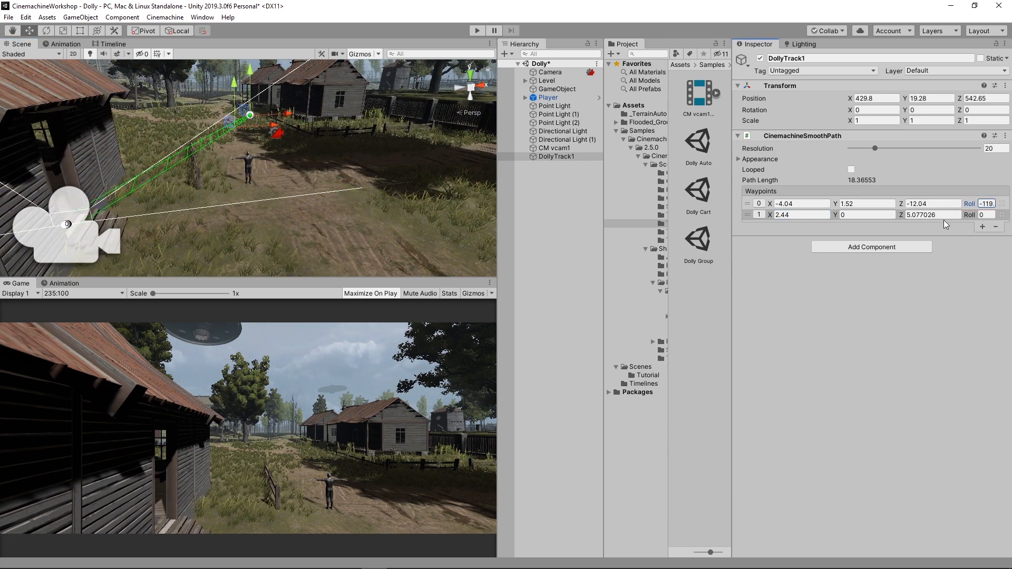
click(987, 204)
text(0)
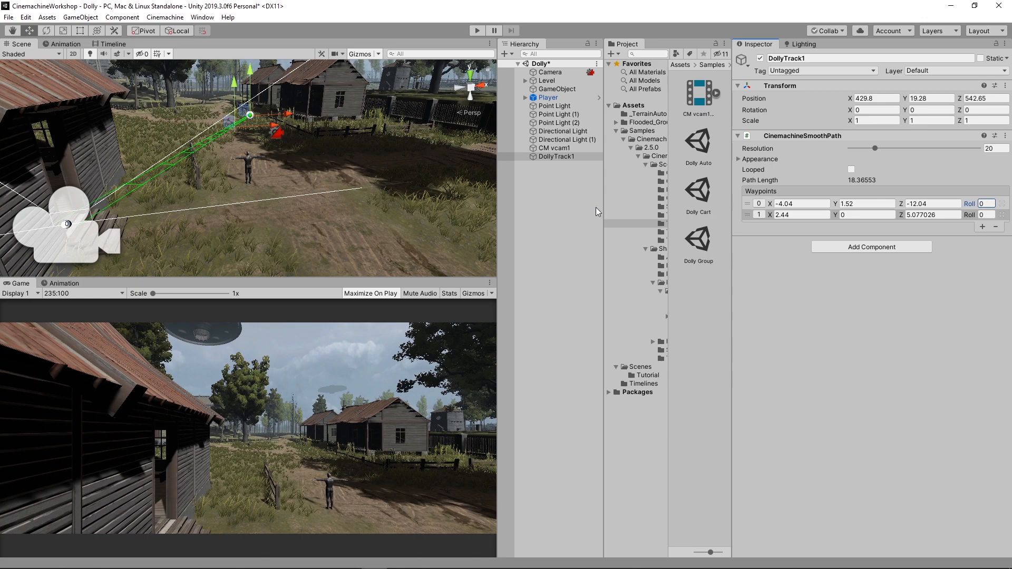
- Set waypoint 0 and waypoint 1 to the scene-view camera position, using a different viewpoint for each
alt+drag(396, 169, 293, 195)
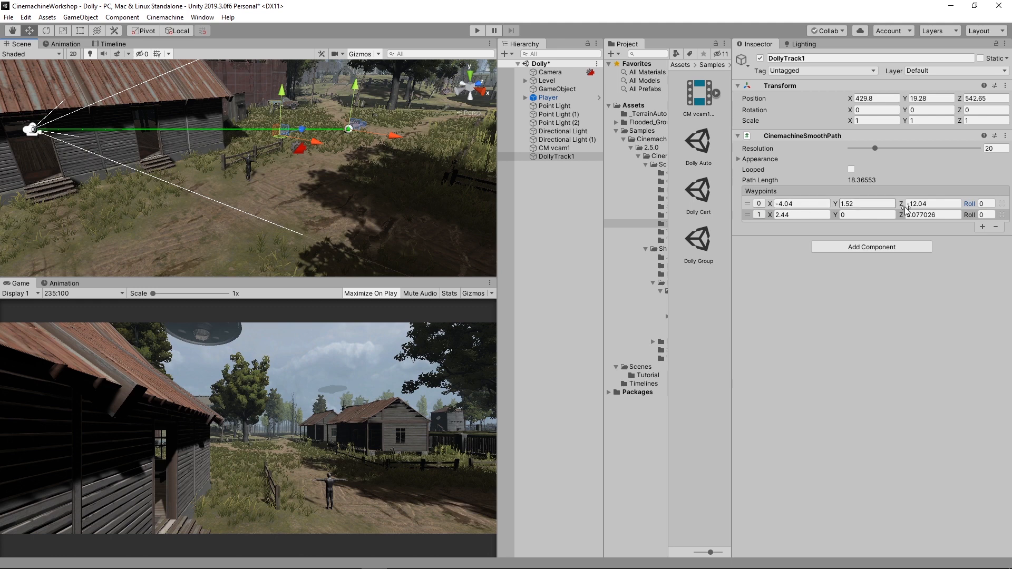
click(998, 205)
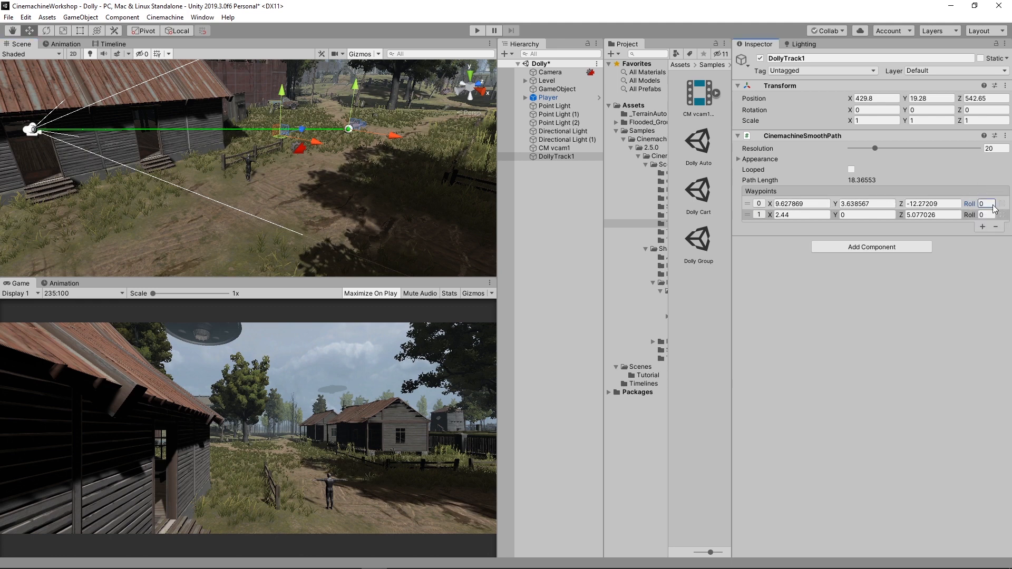
alt+drag(338, 149, 160, 137)
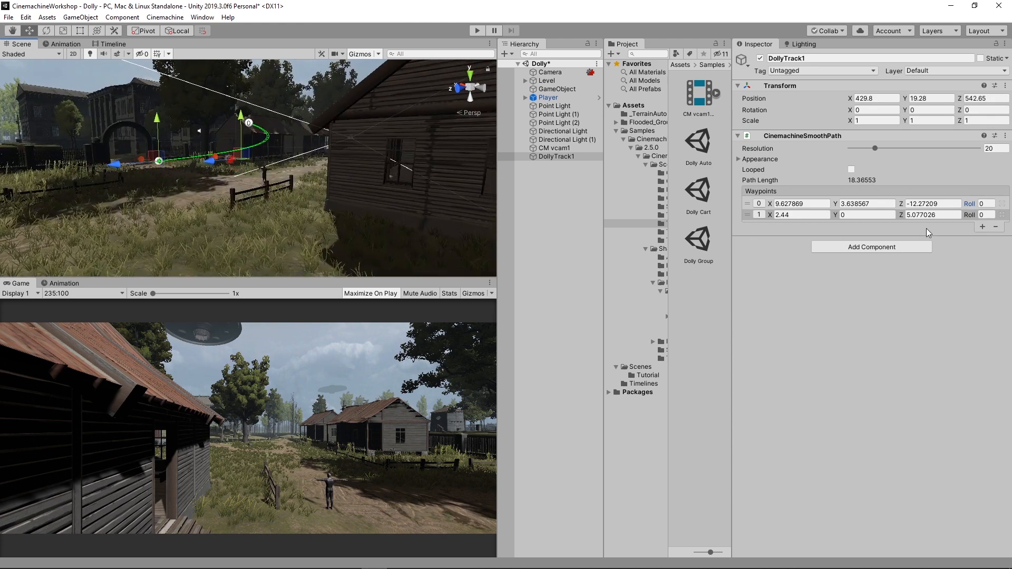
click(1003, 215)
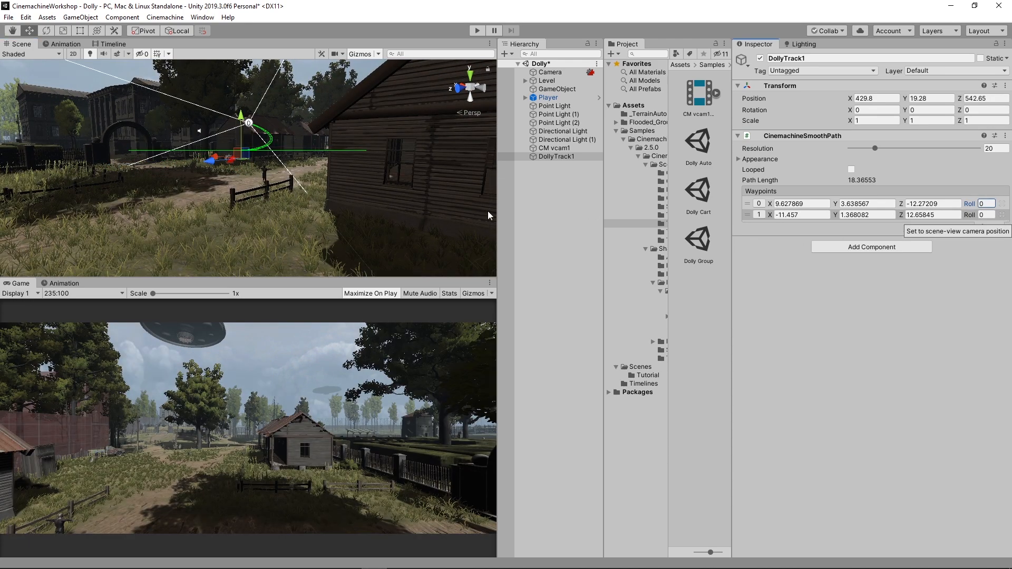
alt+drag(489, 216, 305, 176)
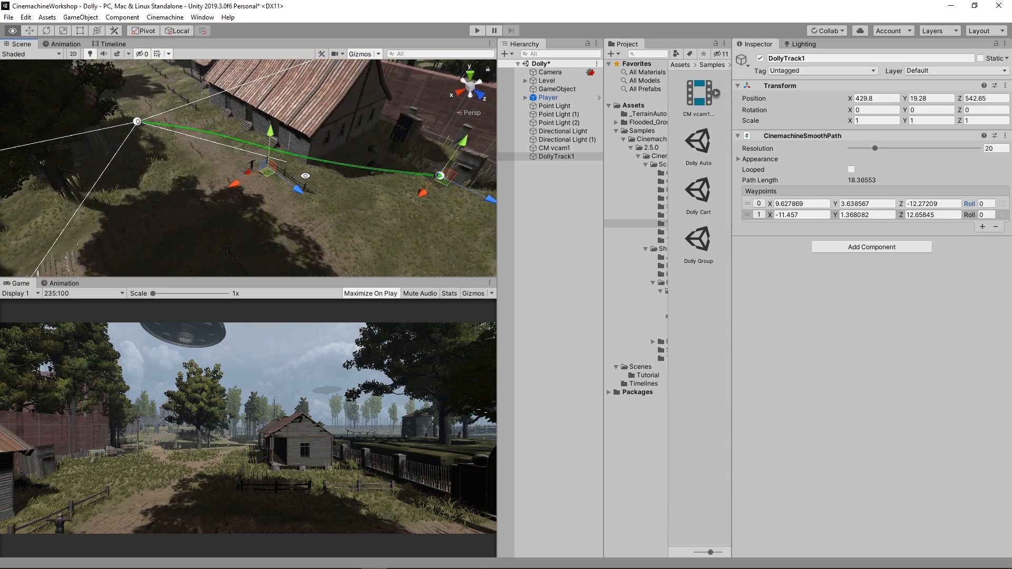
- Add a third waypoint to the dolly track, and add and remove a fourth one
click(983, 226)
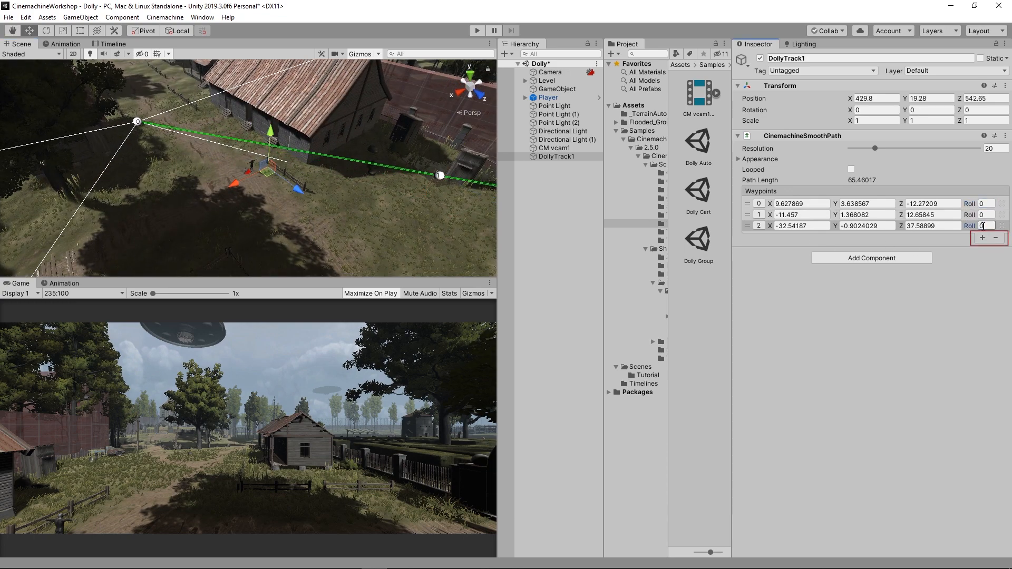
click(983, 238)
click(995, 249)
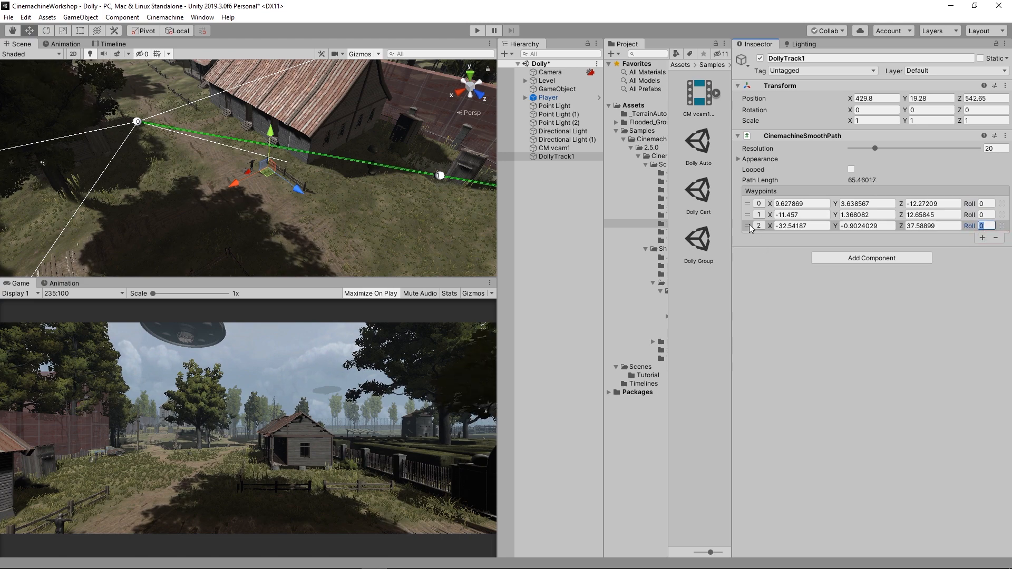
- Swap the order of waypoints 1 and 2, move the last waypoint to about X 4.91, Z 5.87, and swap them back
drag(748, 226, 749, 213)
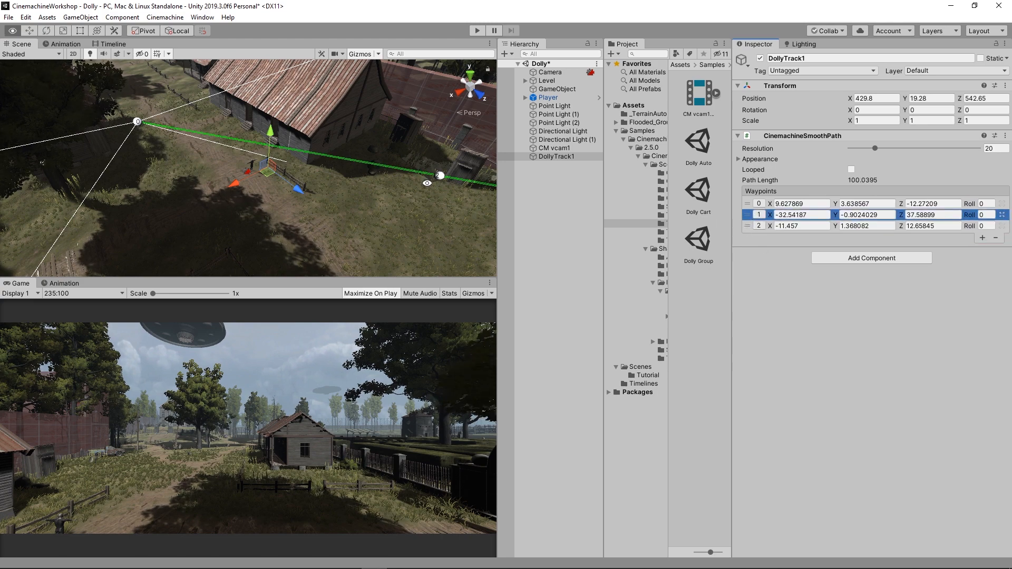
click(748, 226)
drag(385, 177, 203, 215)
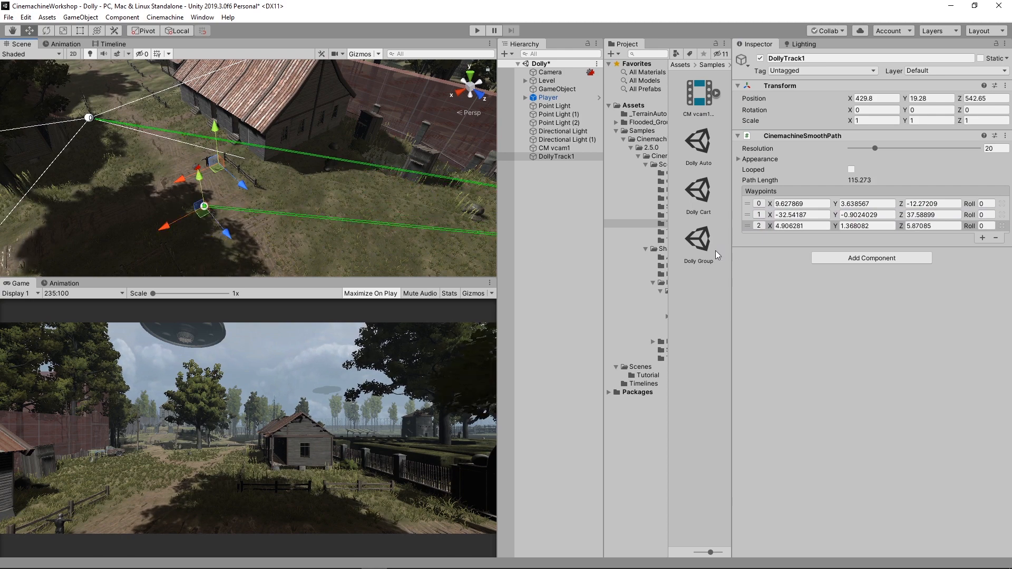
drag(748, 226, 747, 215)
- Make the dolly track a closed loop
alt+drag(264, 181, 311, 180)
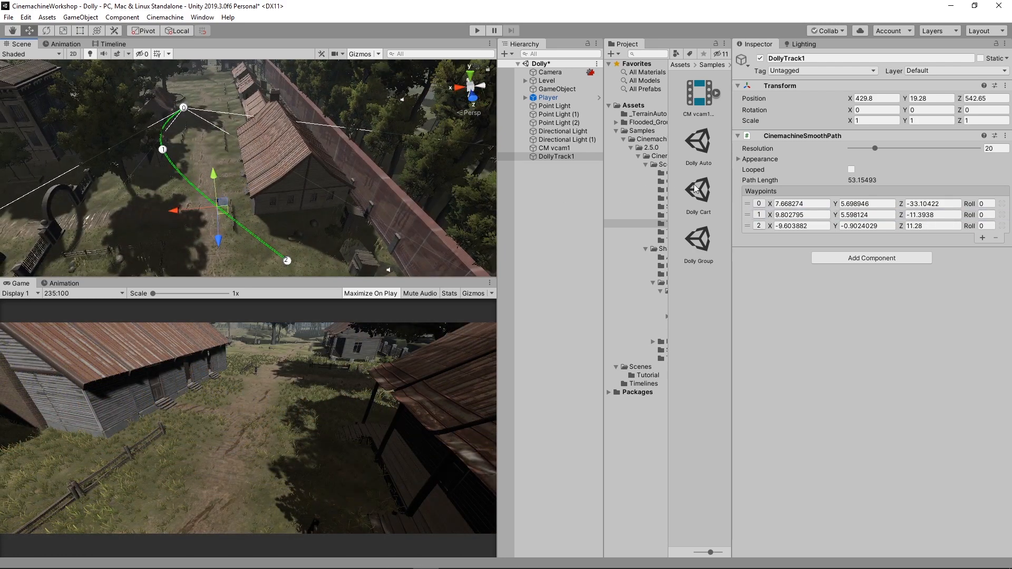
click(852, 170)
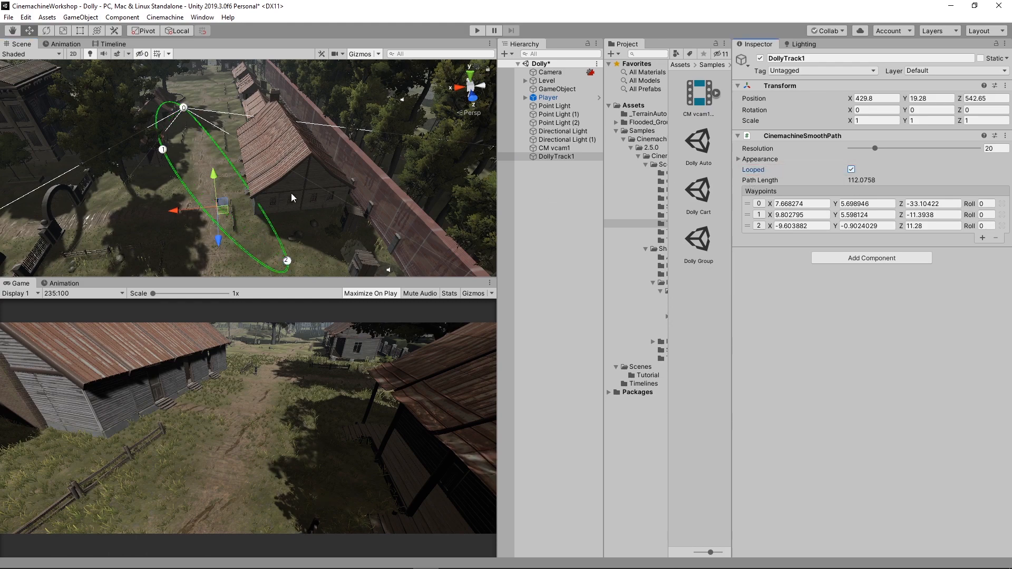
- Turn off looping on the dolly track so its path is open again
alt+drag(298, 231, 315, 224)
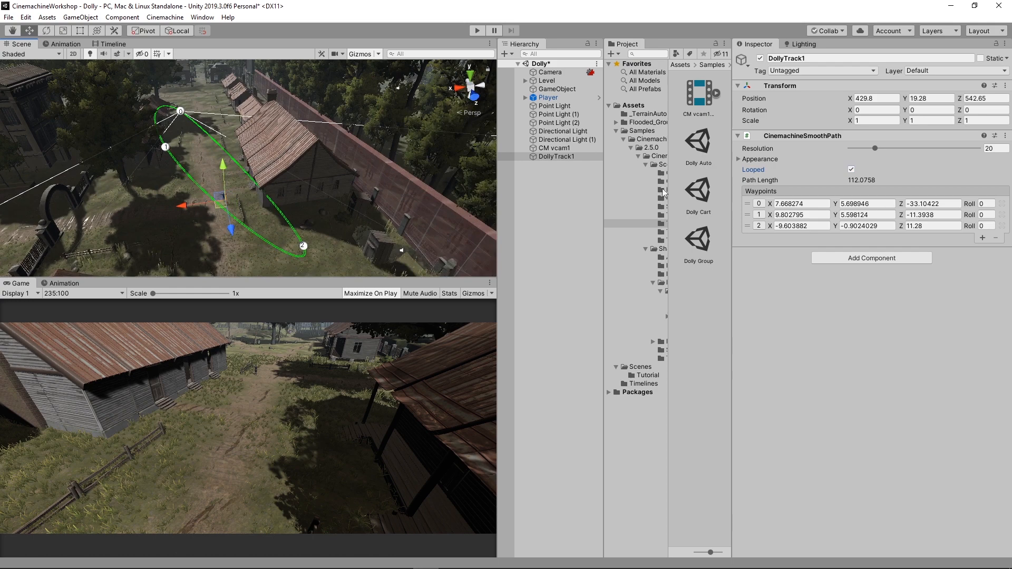
click(852, 170)
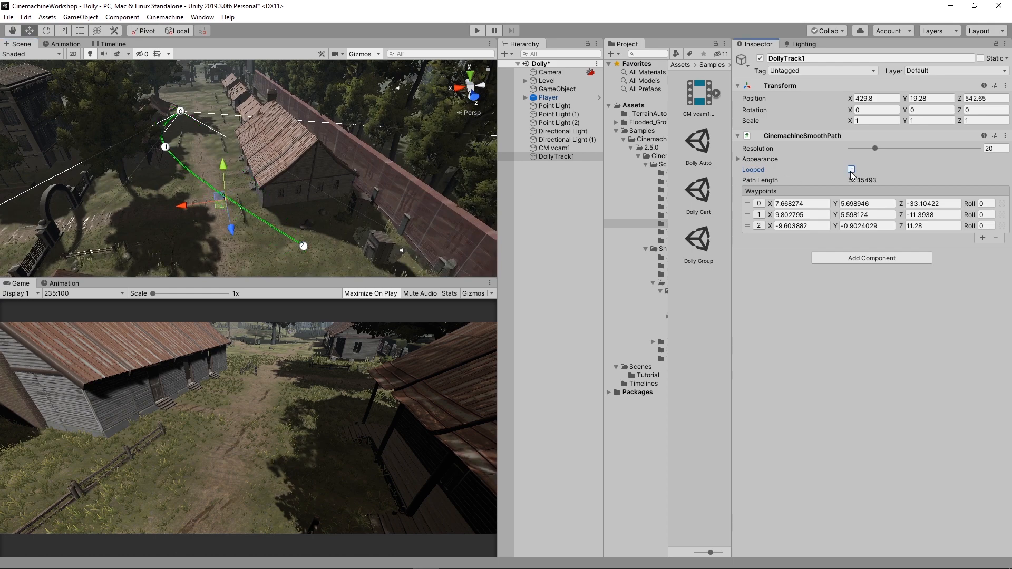
- Examine CM vcam1's Body type, assigned path, path position and position unit options, keeping Tracked Dolly, position 0 and Path Units
click(538, 150)
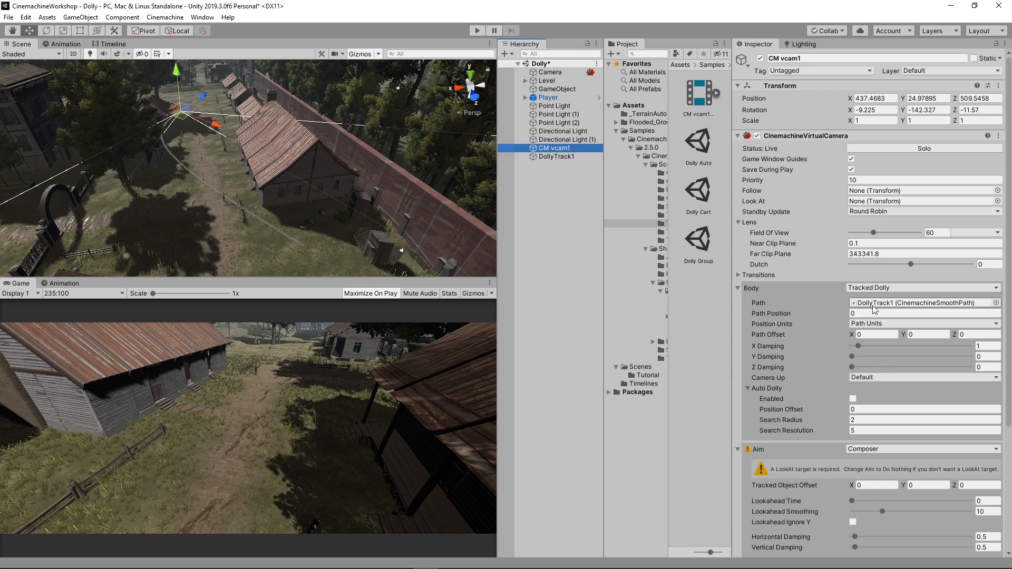
scroll(870, 306, down, 3)
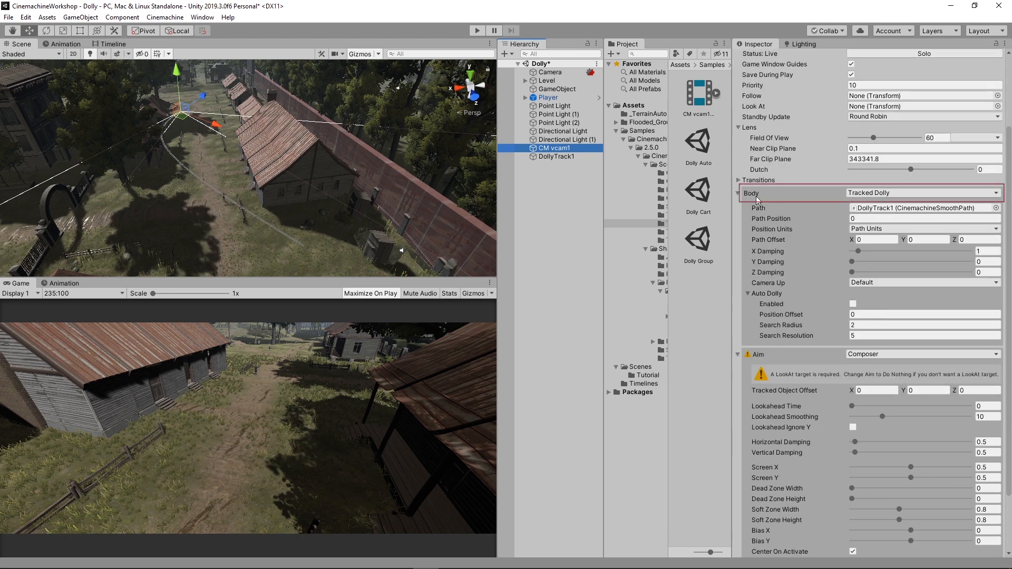
click(871, 195)
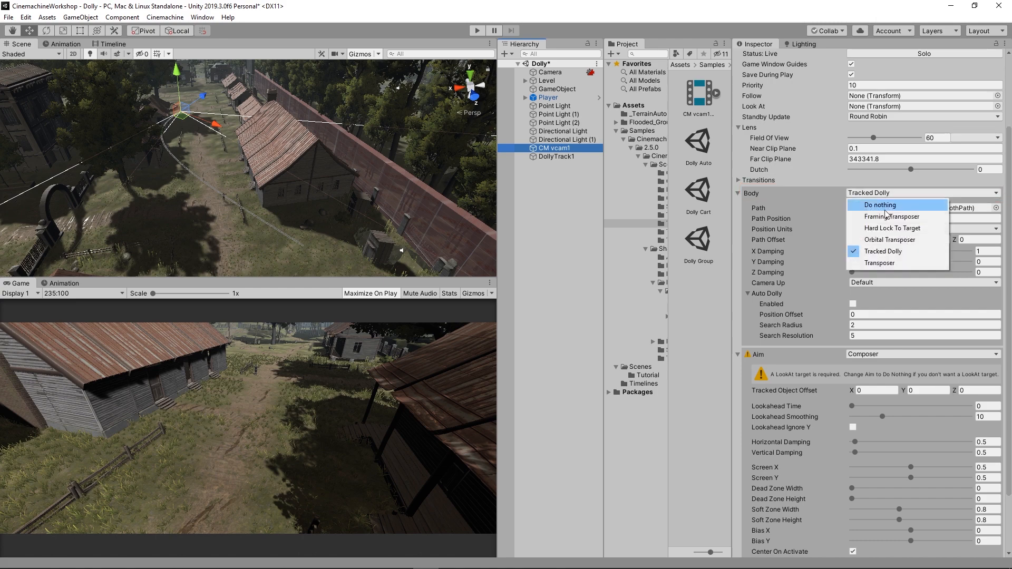
click(895, 252)
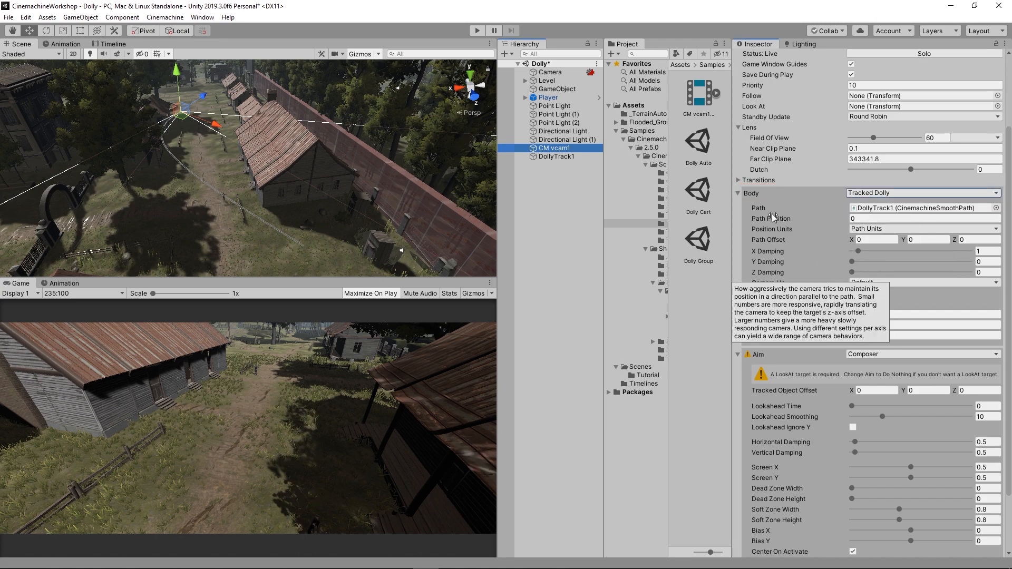
click(904, 210)
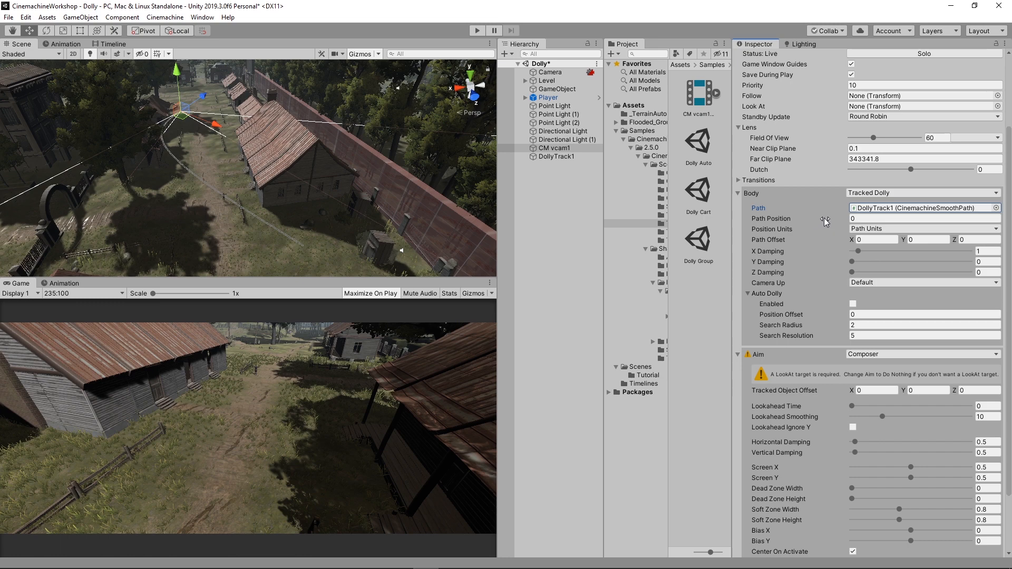
mouse_move(824, 218)
mouse_down()
mouse_move(848, 223)
mouse_move(833, 219)
mouse_up()
text(0)
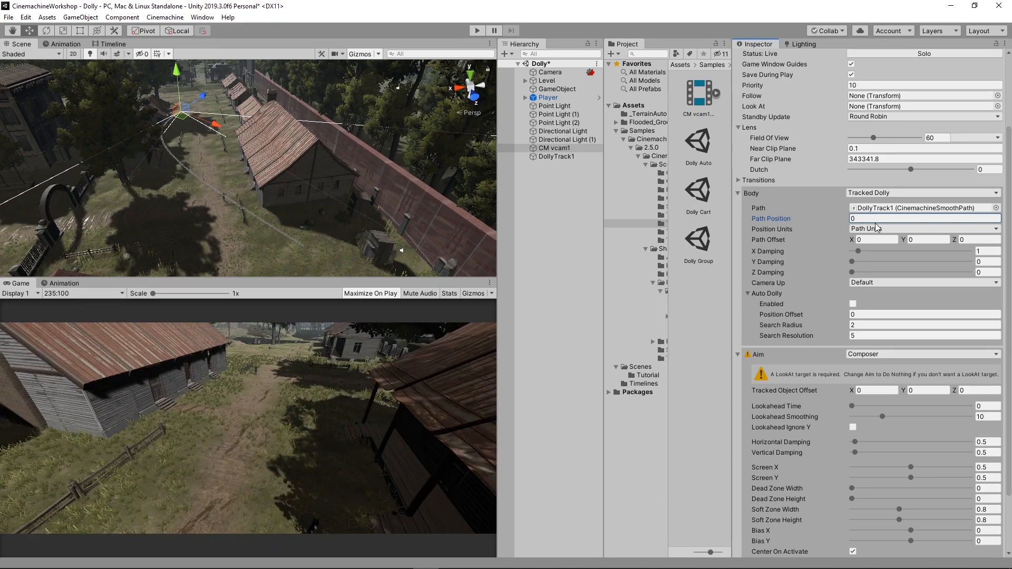
click(880, 228)
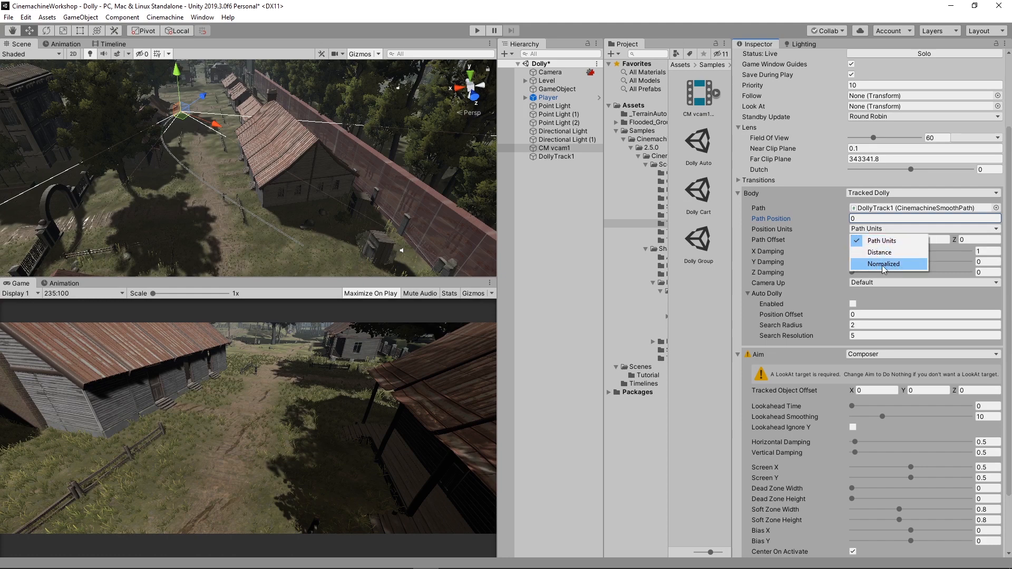
click(887, 241)
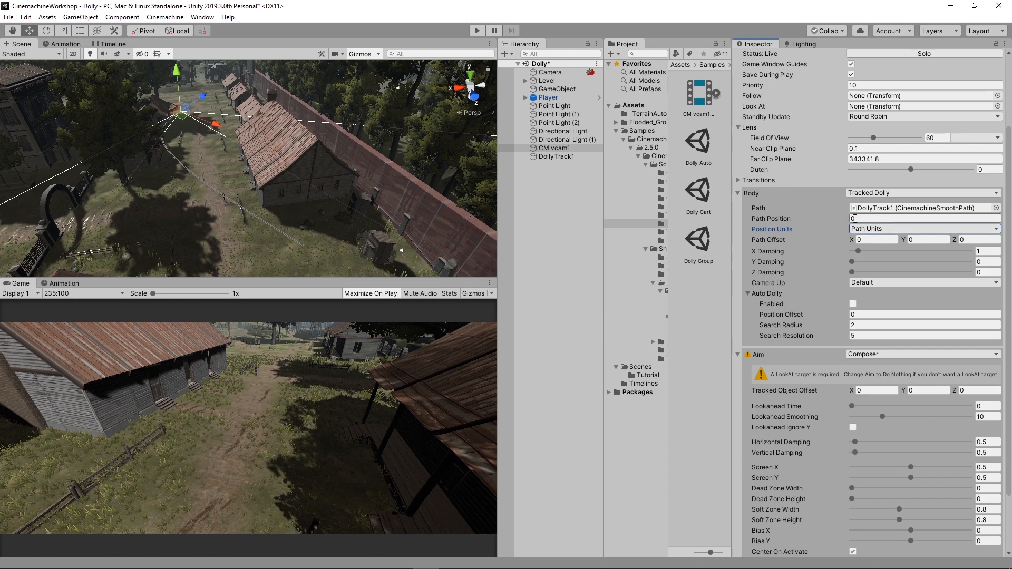
- Compare the track's waypoint numbers with CM vcam1's path position by trying positions 1 and 2, and reset it to 0
click(542, 156)
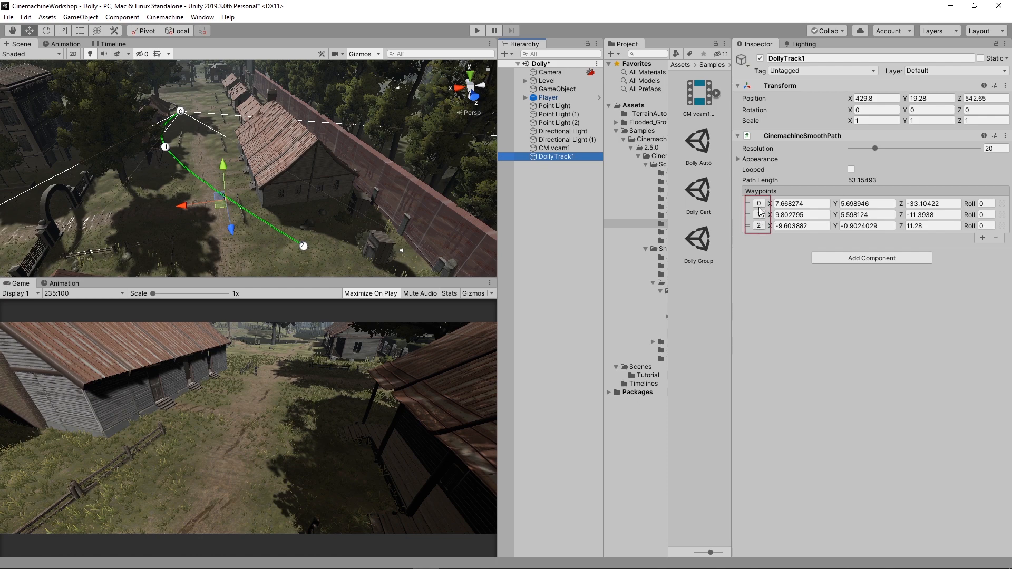
click(590, 147)
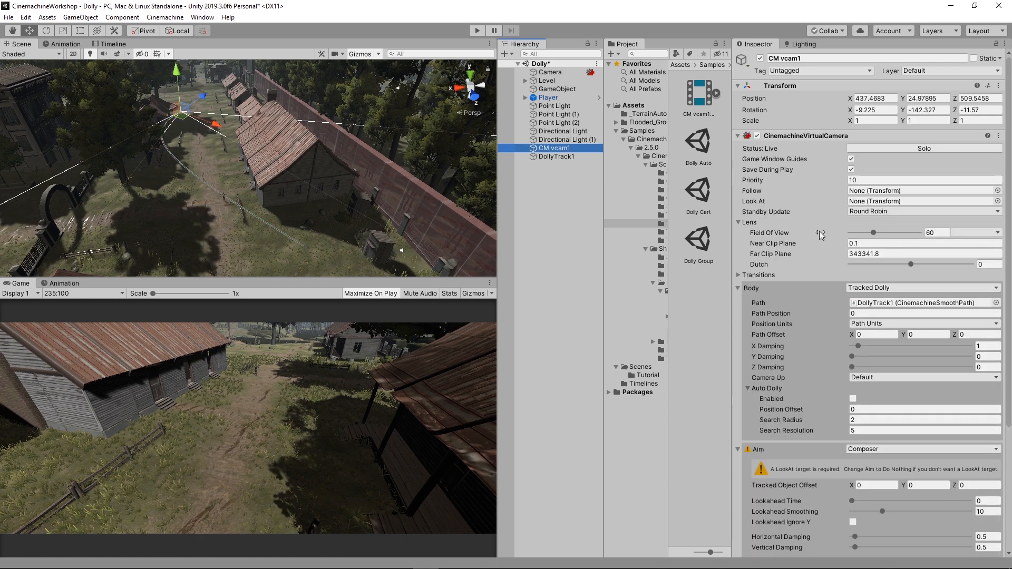
click(884, 313)
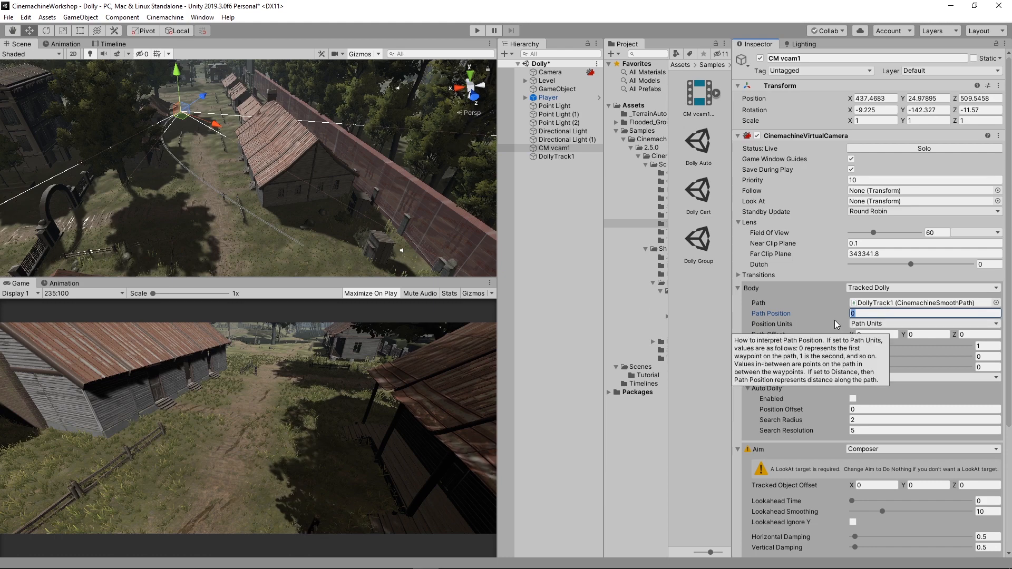
text(1)
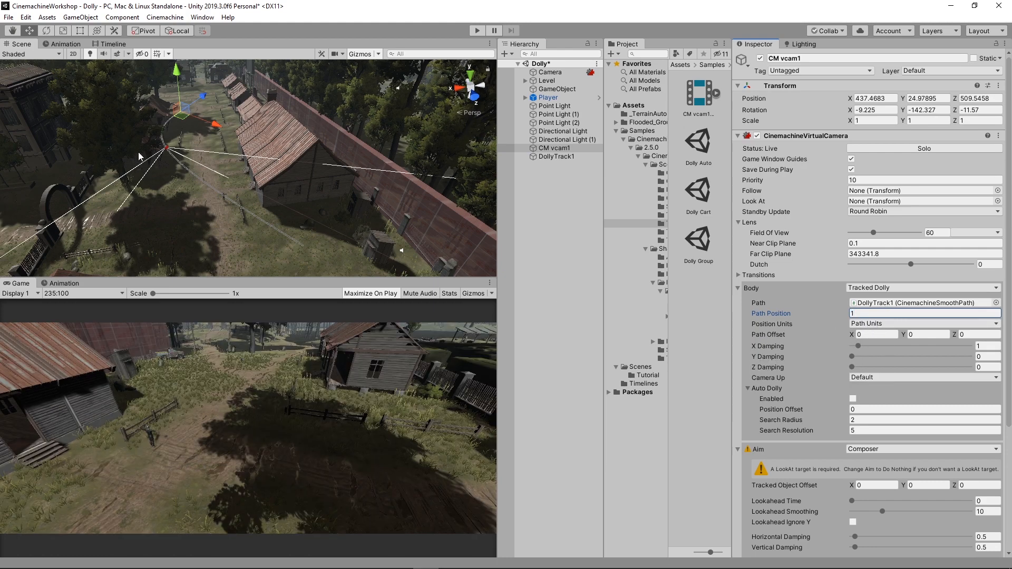
text(2)
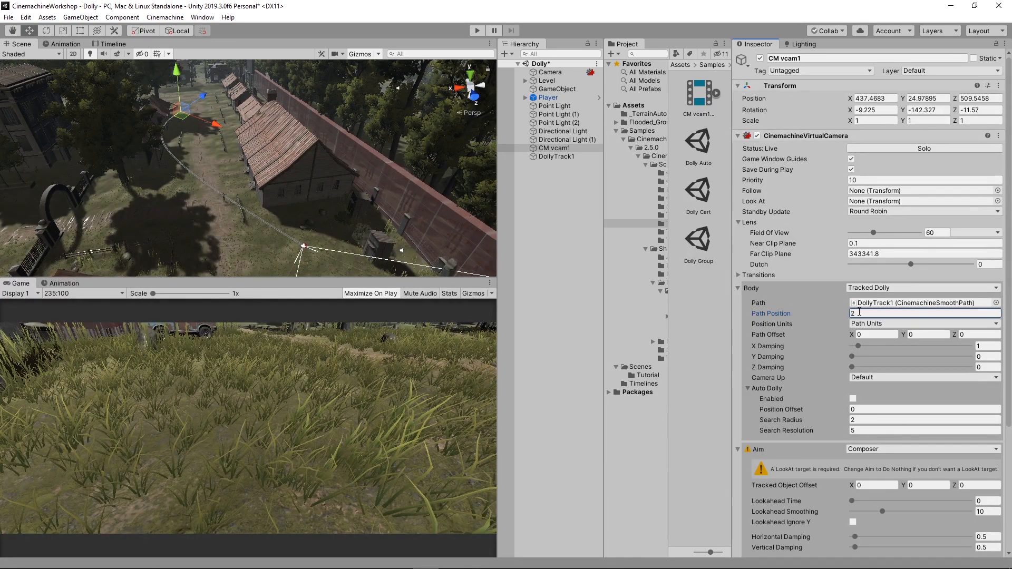
text(0)
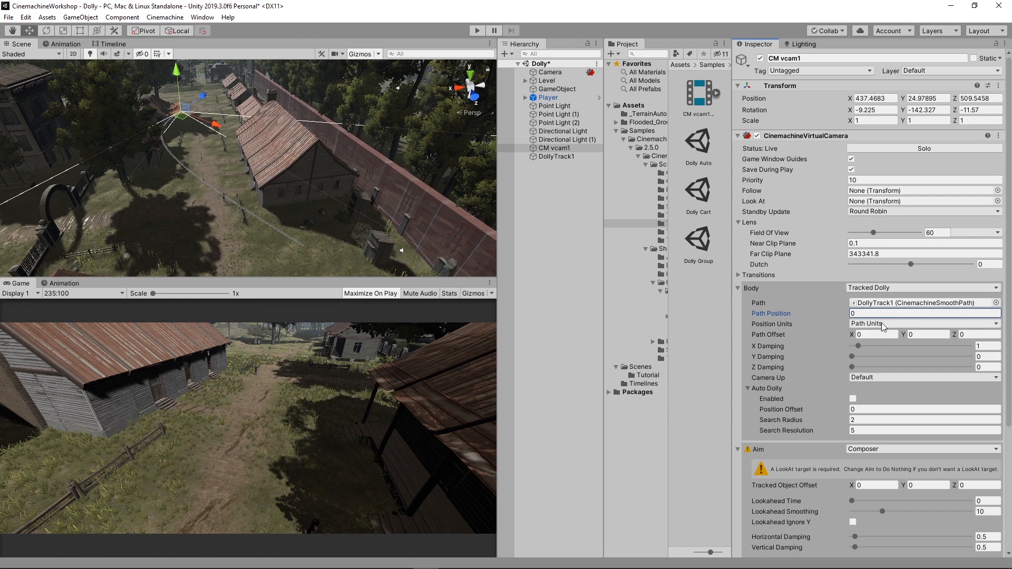
- Switch CM vcam1's position units to Distance, check the track's path length, try path position 53, and reset it to 0
click(884, 327)
click(893, 344)
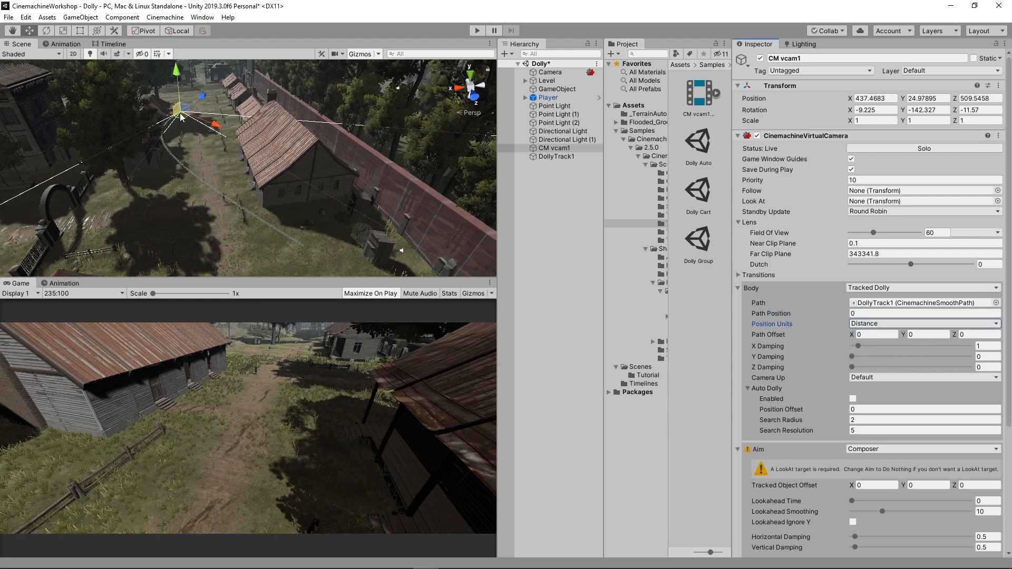
click(555, 156)
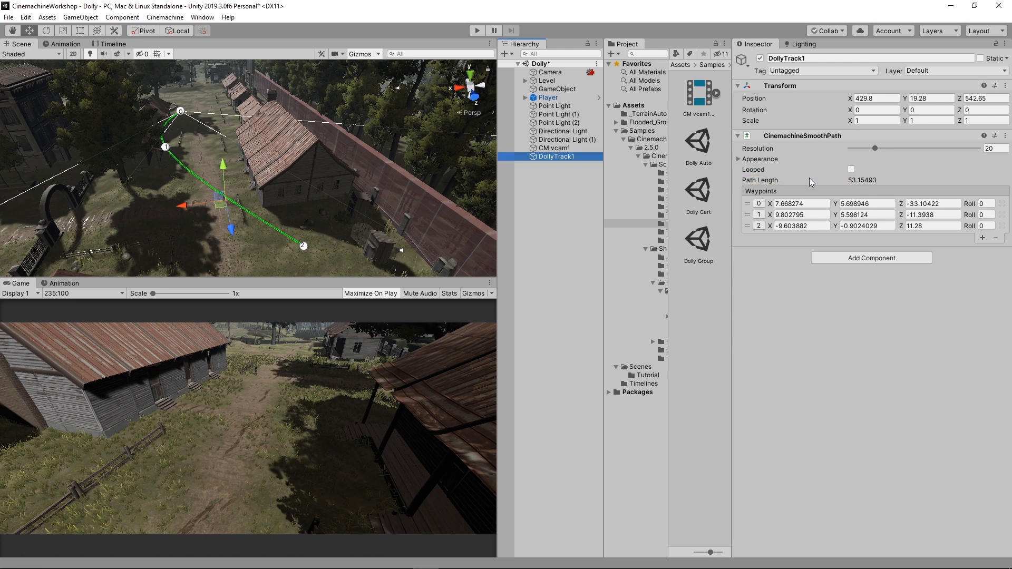
click(568, 148)
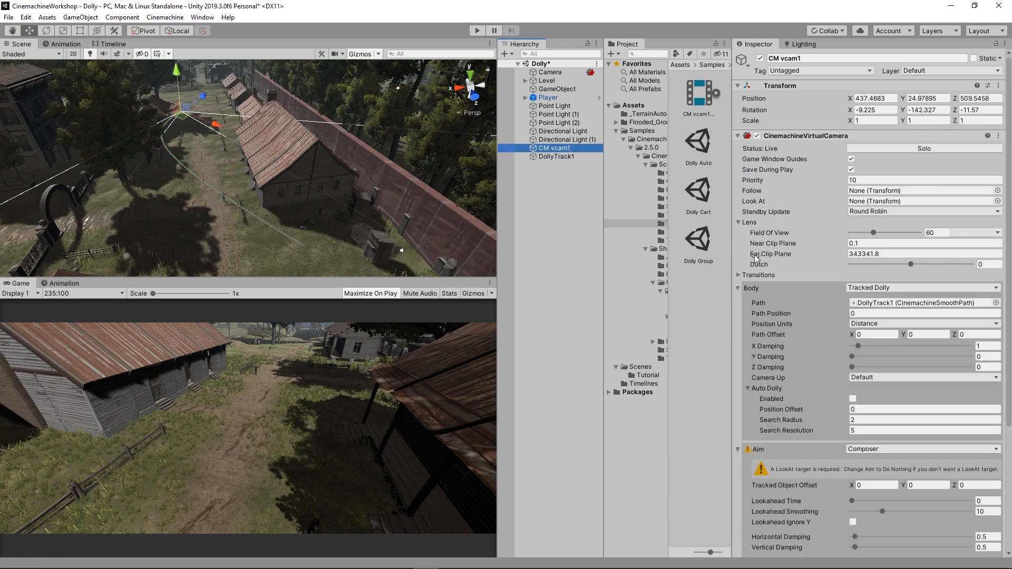
scroll(757, 257, down, 3)
click(859, 220)
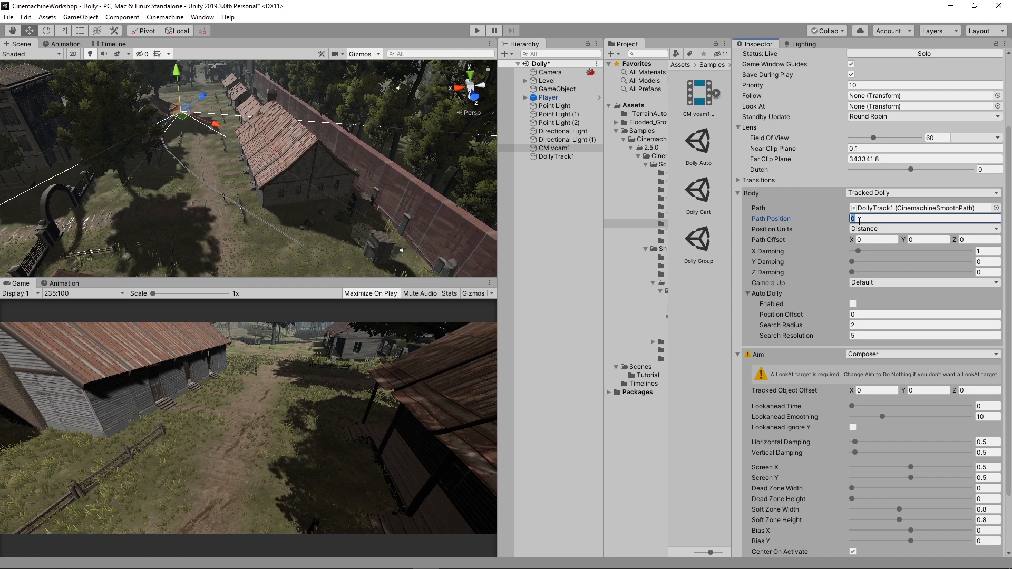
text(53)
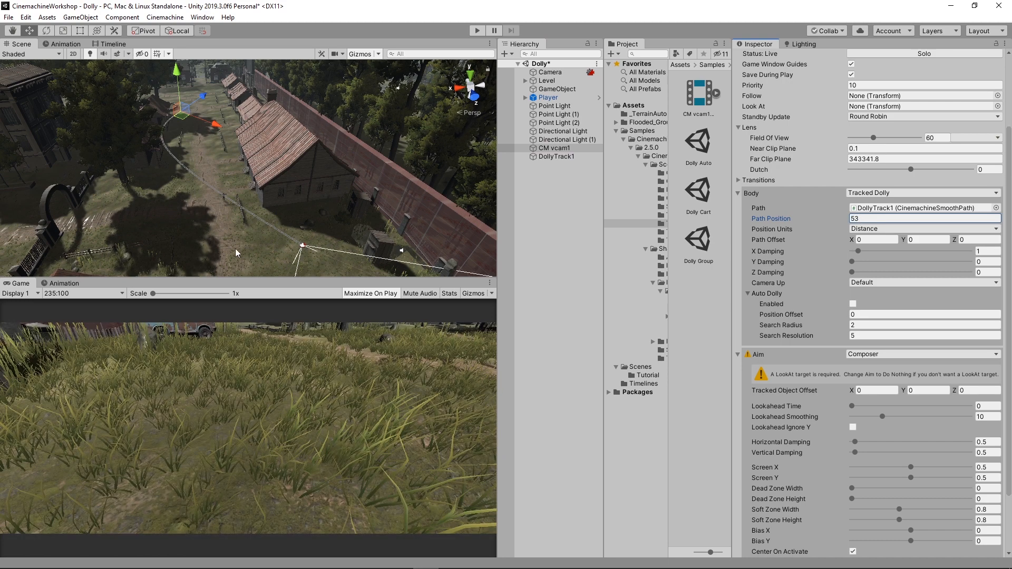
double_click(870, 221)
text(0)
- Try path positions 1 and 0.5 in Normalized units on CM vcam1, and restore position 0 with Path Units
click(876, 229)
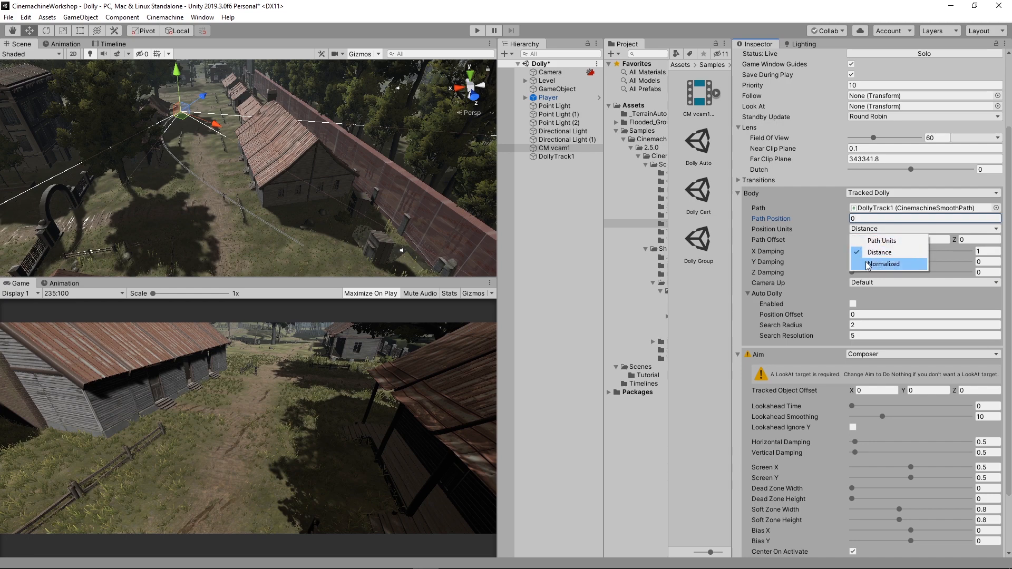
click(891, 264)
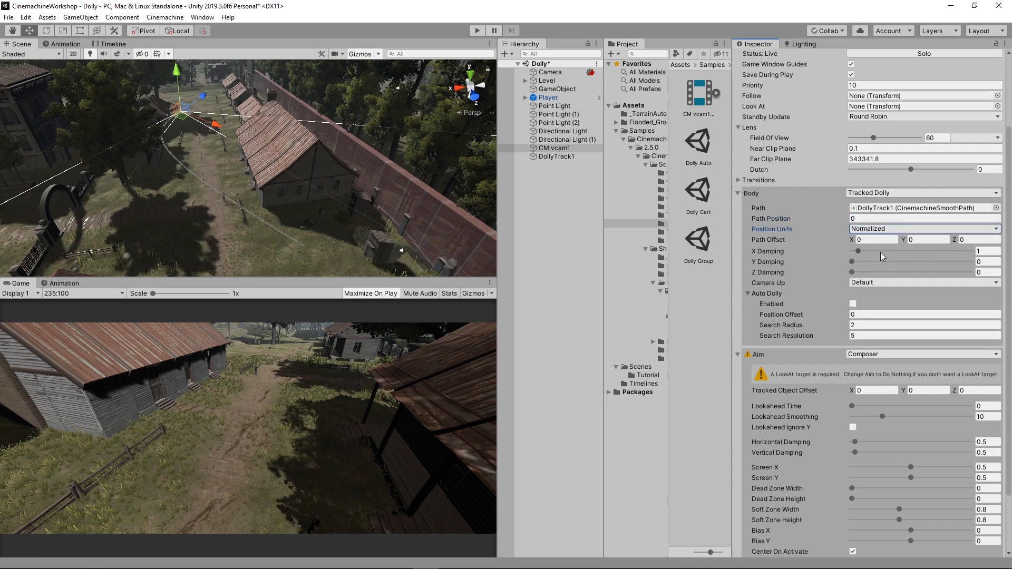
click(863, 219)
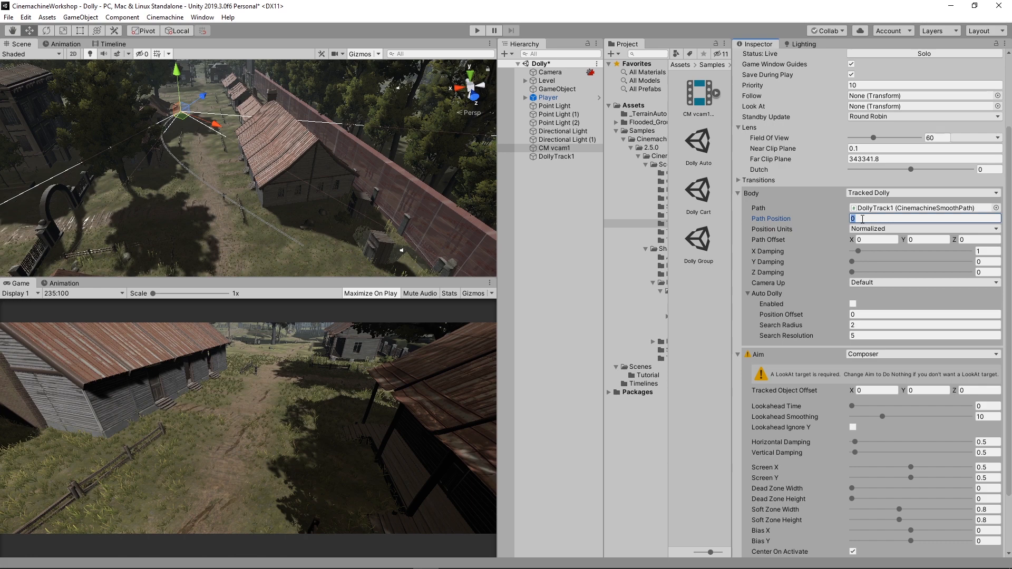
text(1)
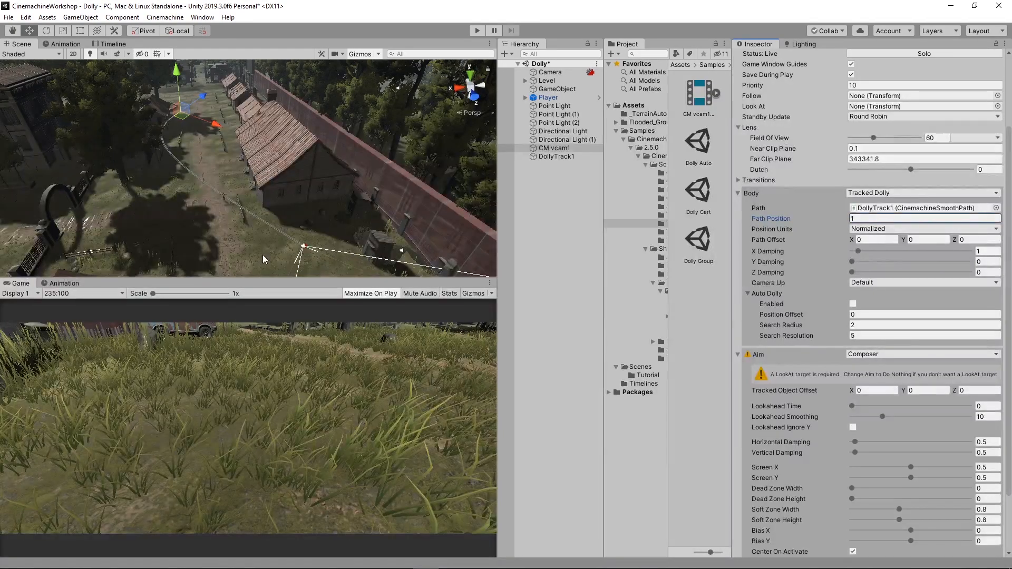
click(871, 219)
text(0.5)
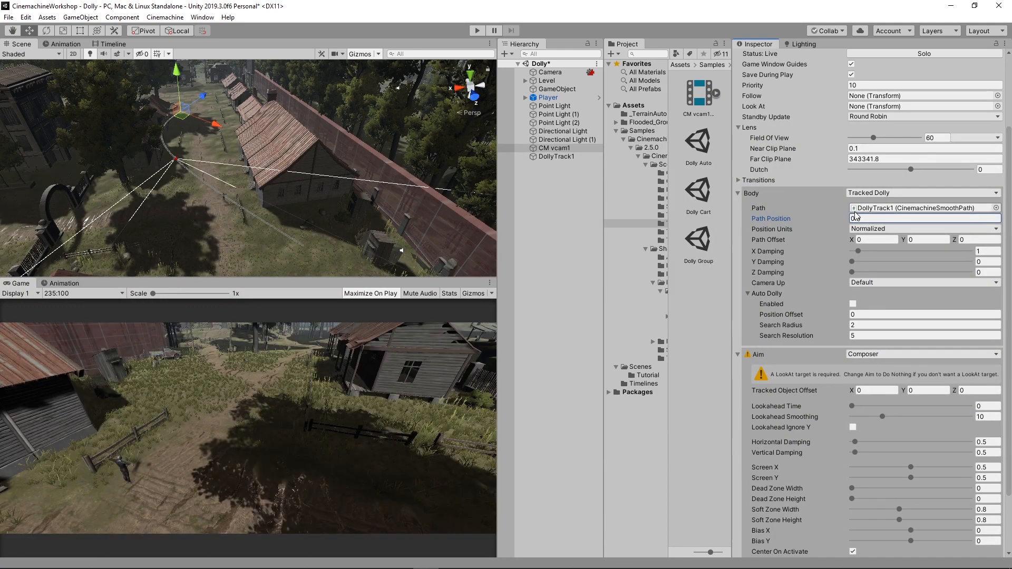
click(863, 219)
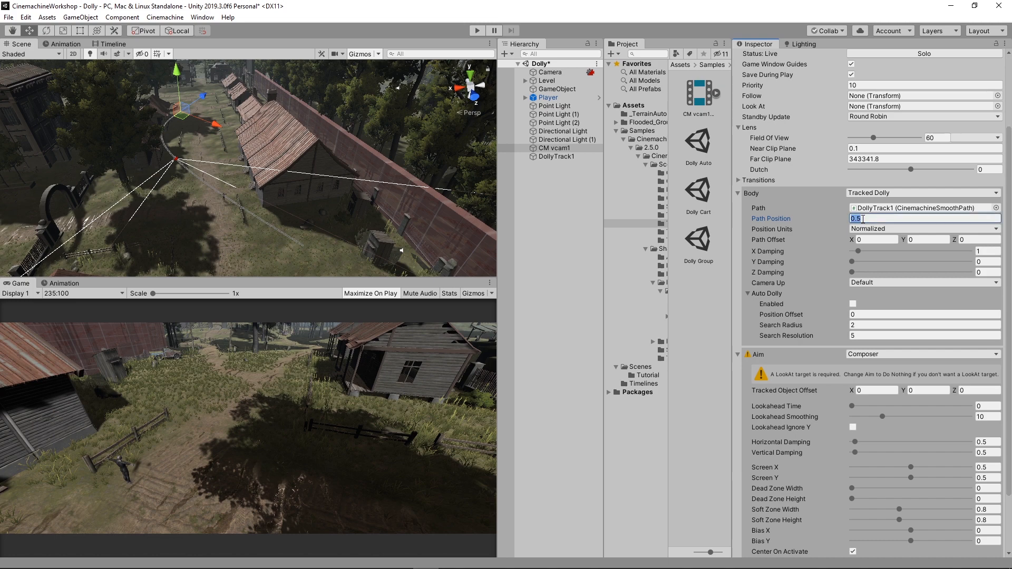
text(0)
click(877, 229)
click(870, 241)
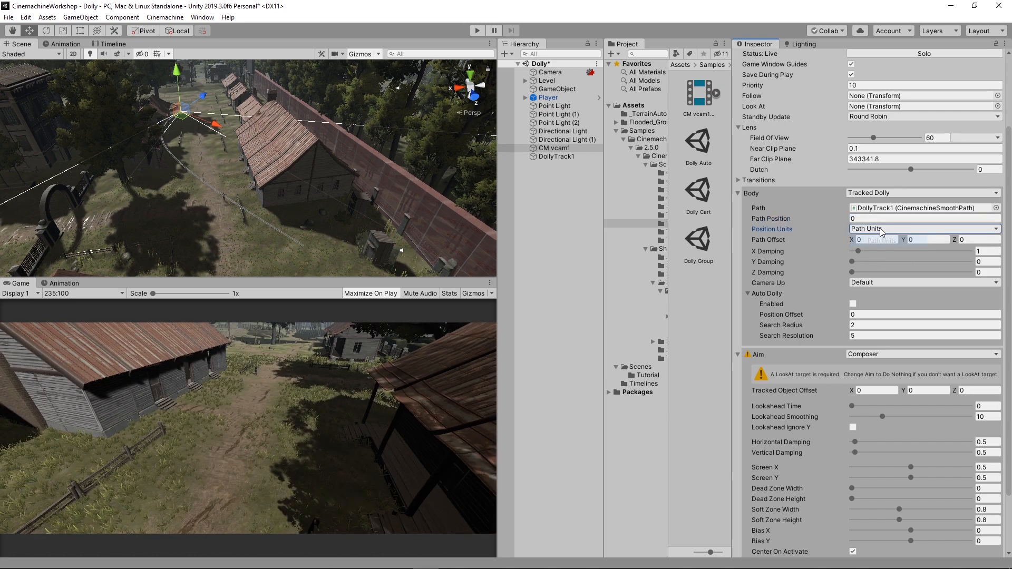
- Enable Auto Dolly on CM vcam1 and assign Player as both its Follow and Look At target
scroll(860, 210, down, 3)
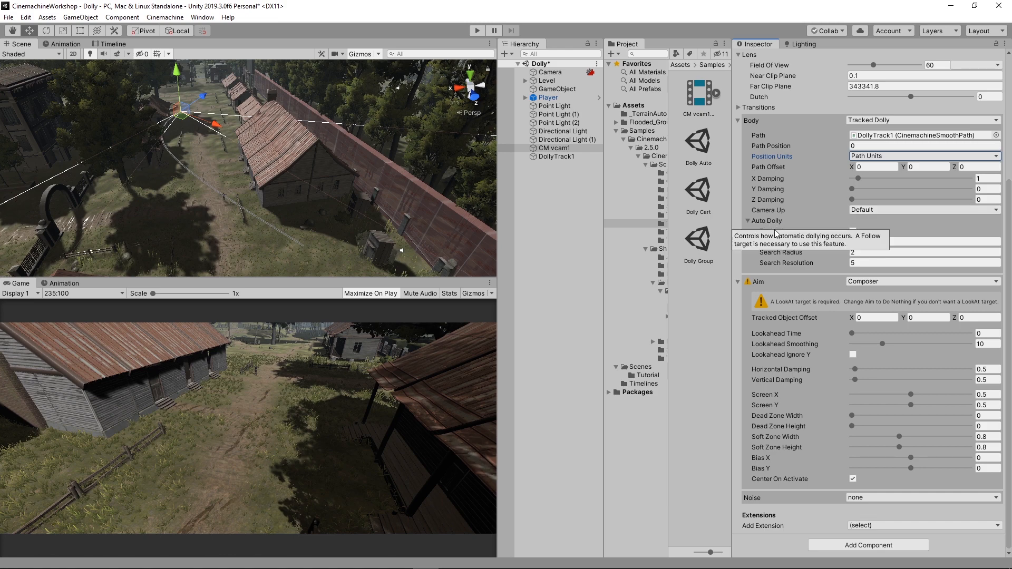
click(853, 231)
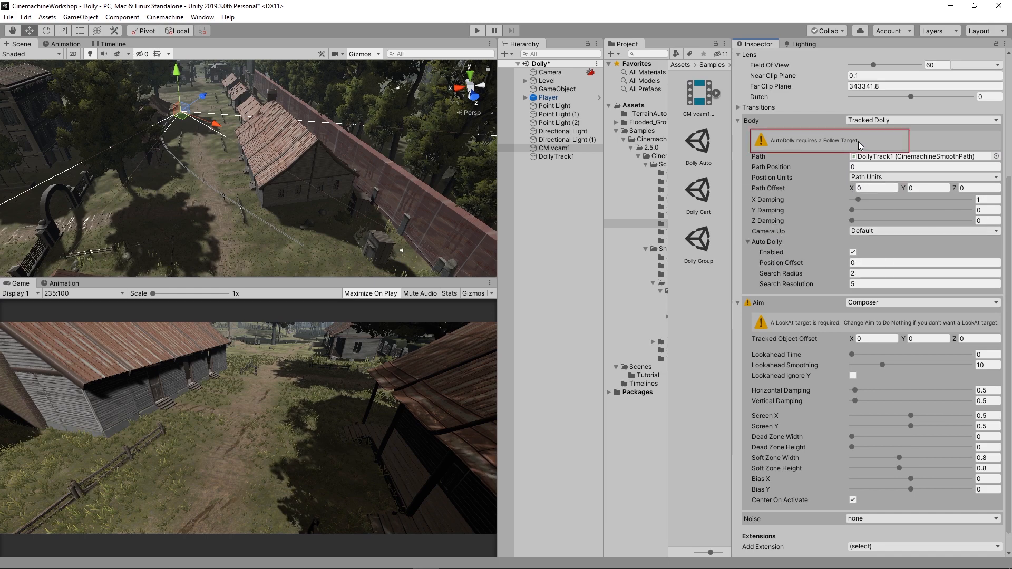
scroll(849, 169, up, 5)
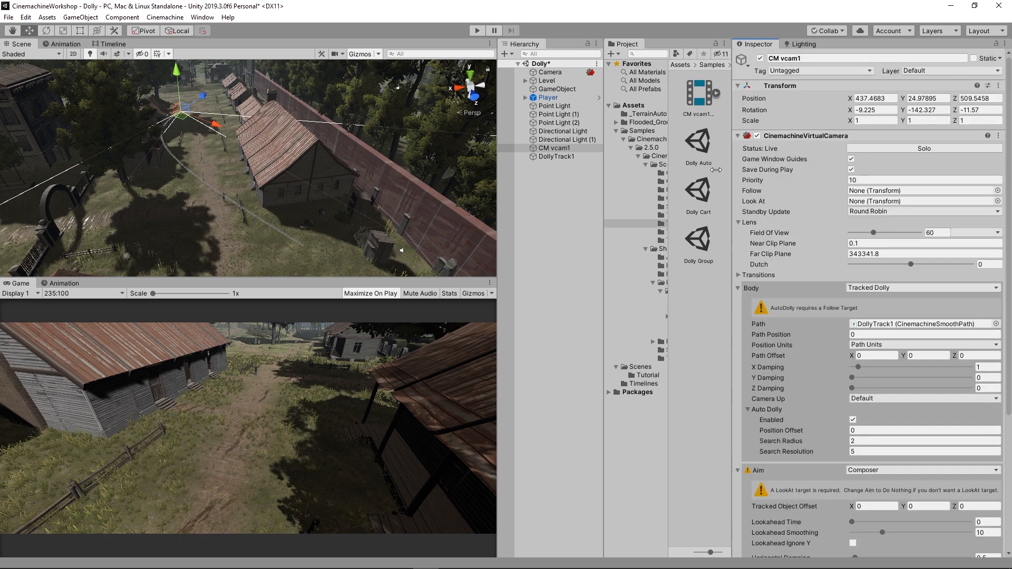
drag(550, 98, 883, 193)
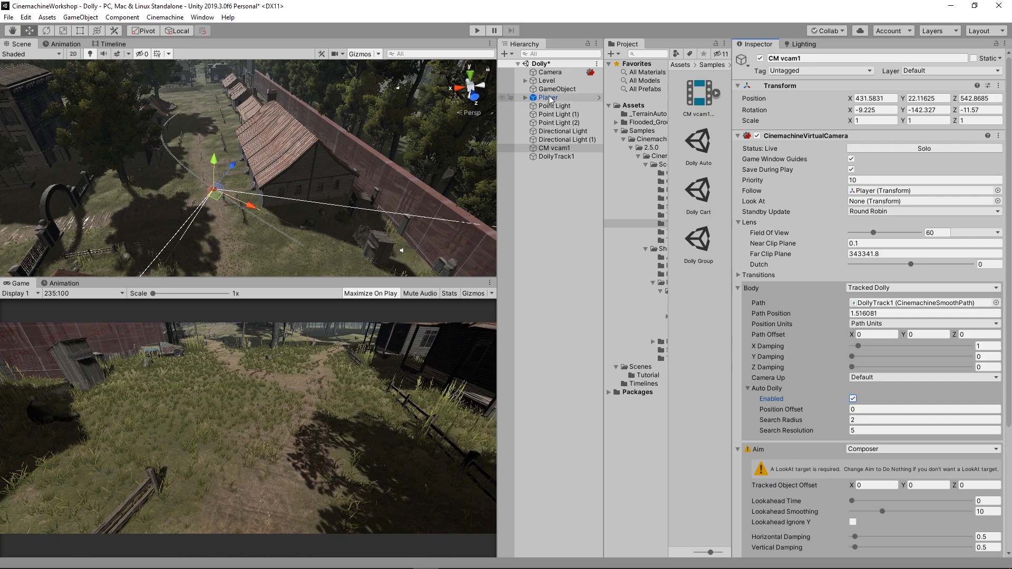
drag(550, 98, 882, 203)
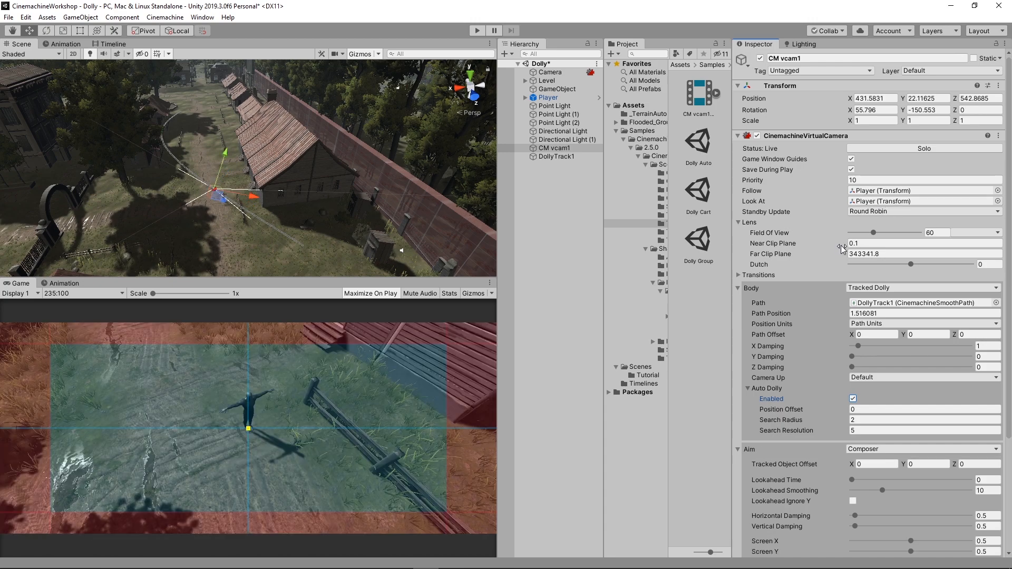
- Run the scene to check how the dolly camera follows the running player, and stop it
key(ctrl+p)
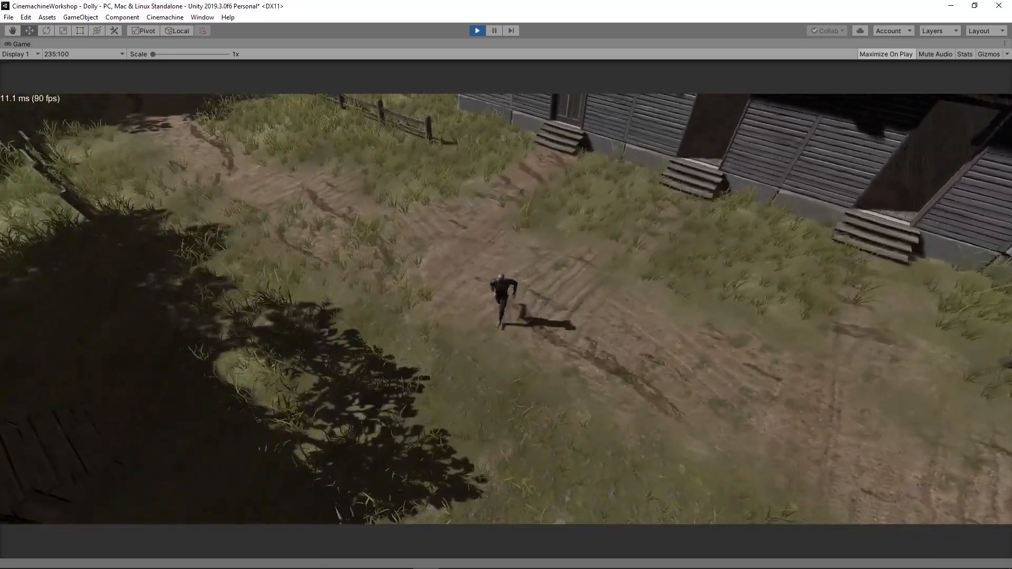
key(ctrl+p)
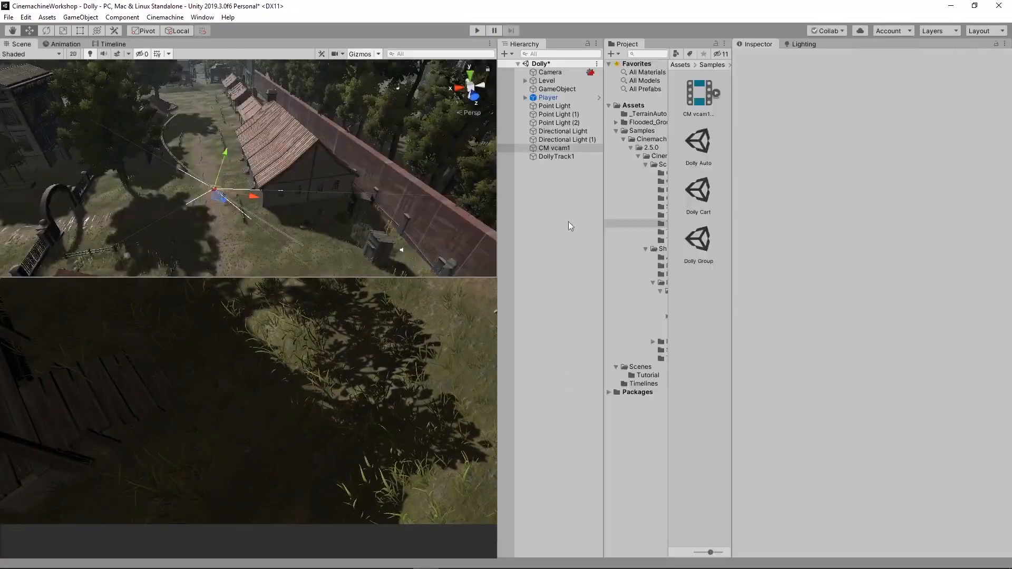
- Set the X, Y and Z Damping of CM vcam1's tracked dolly to 3 and run the scene
click(554, 148)
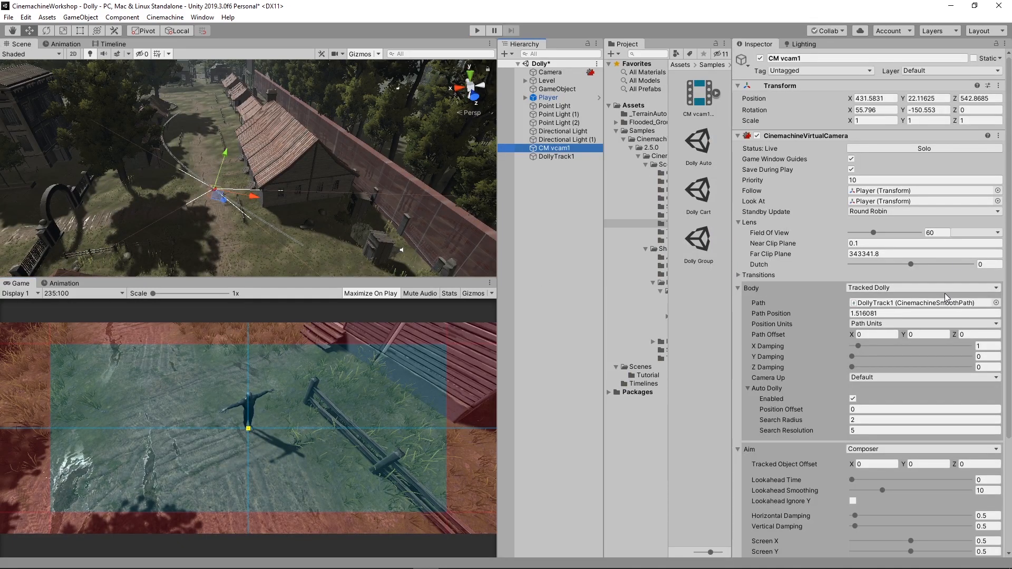
scroll(944, 296, down, 3)
click(986, 251)
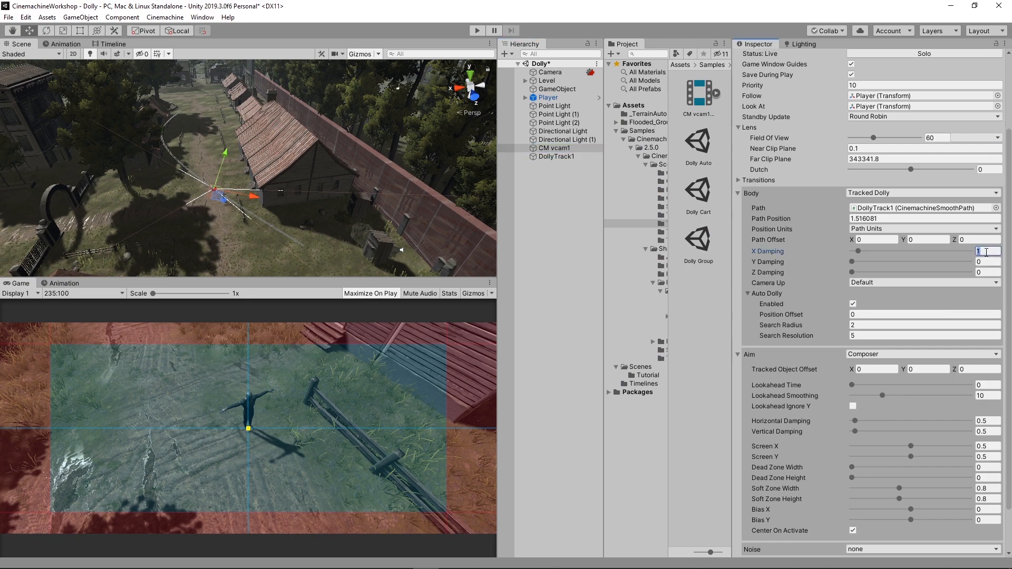
text(3)
key(Tab)
text(3)
key(Tab)
text(3)
click(477, 30)
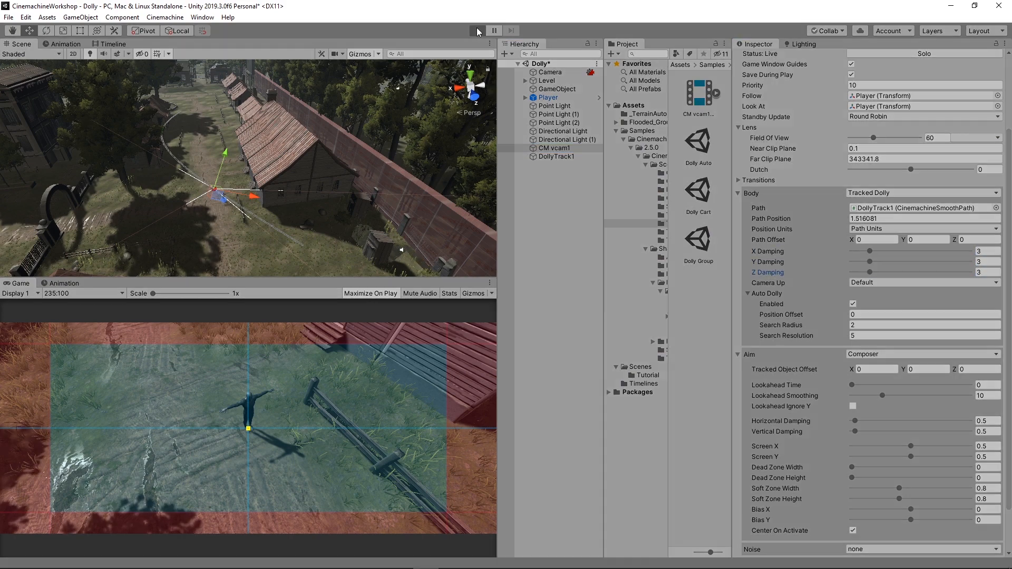